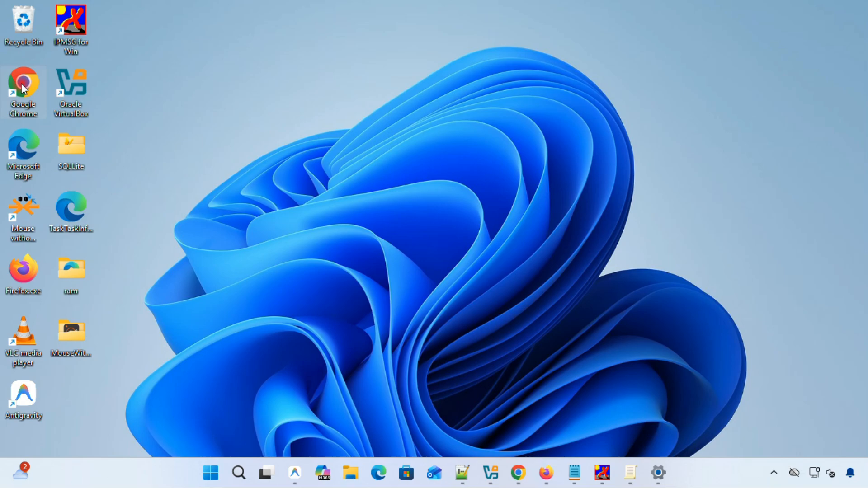
Open Google Chrome from the desktop, maximize its window and go to Gmail
double_click(23, 86)
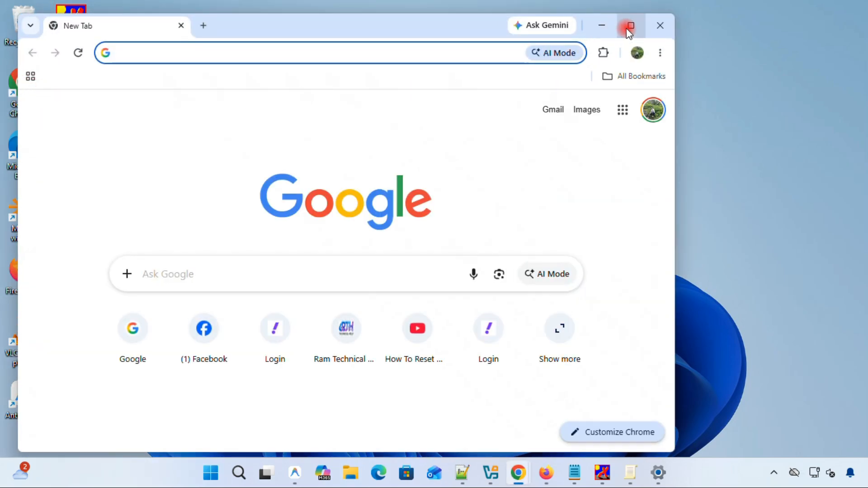
left_click(629, 25)
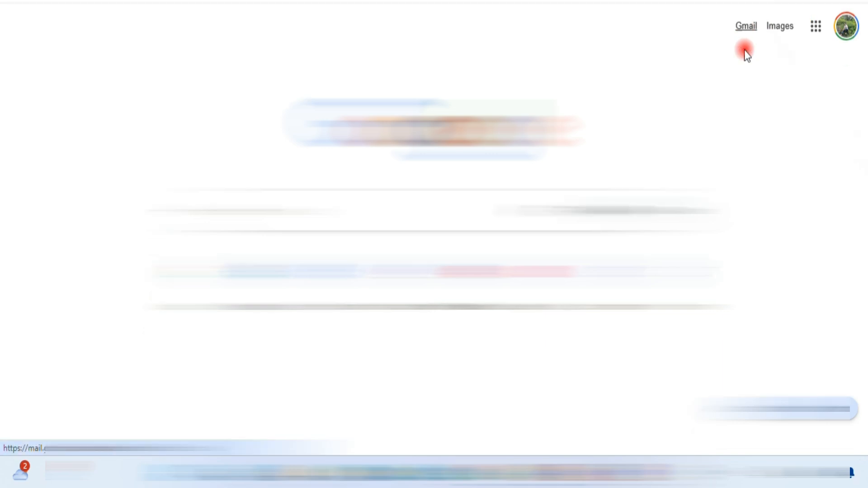
left_click(745, 49)
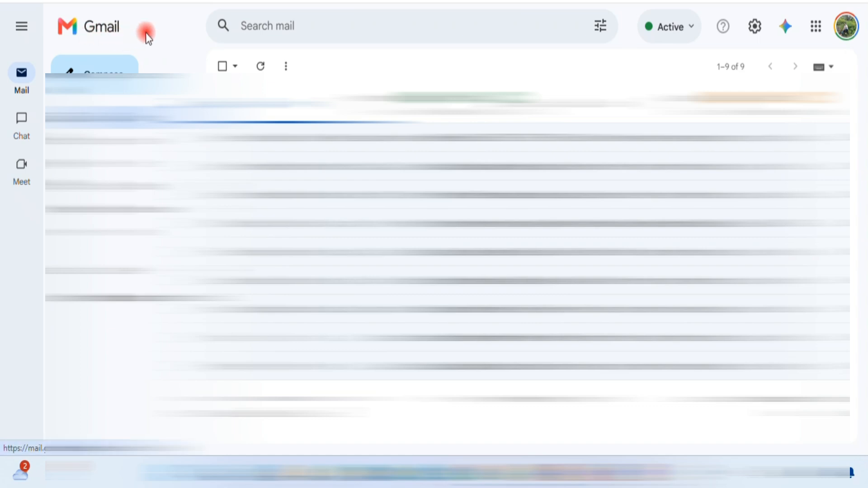
Open Google Forms from the list of Google apps in Gmail
left_click(813, 34)
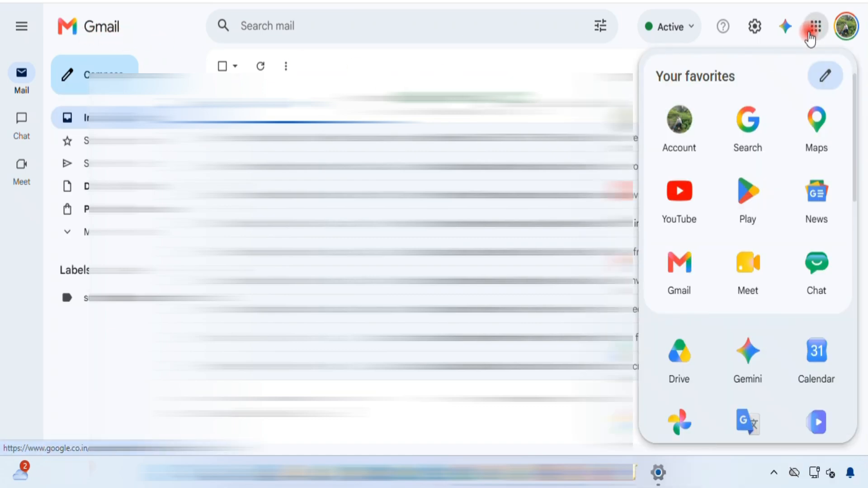
scroll(796, 266, "down", 9)
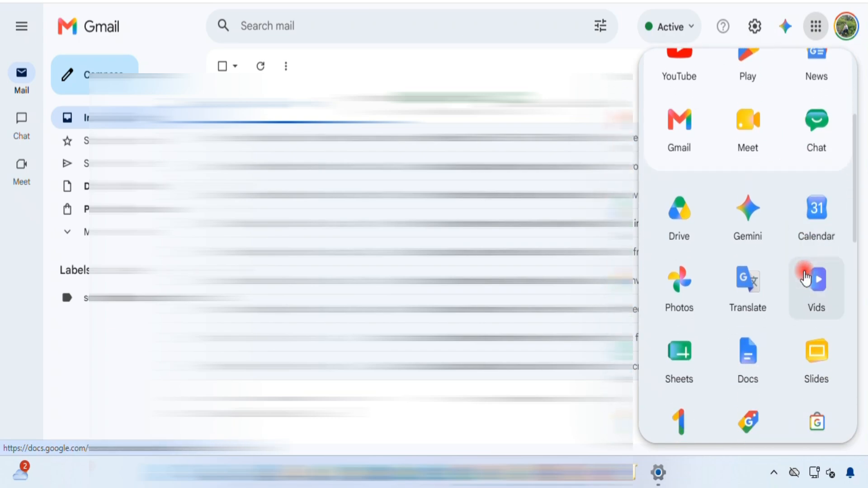
scroll(821, 292, "down", 2)
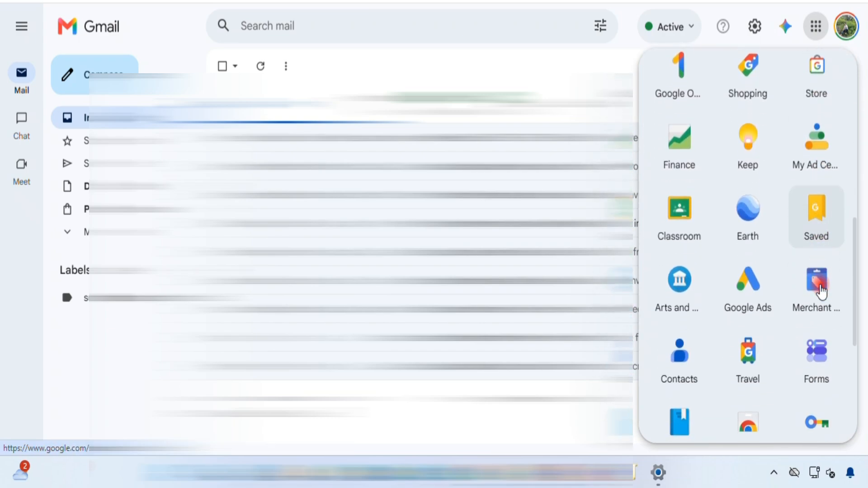
scroll(818, 291, "down", 2)
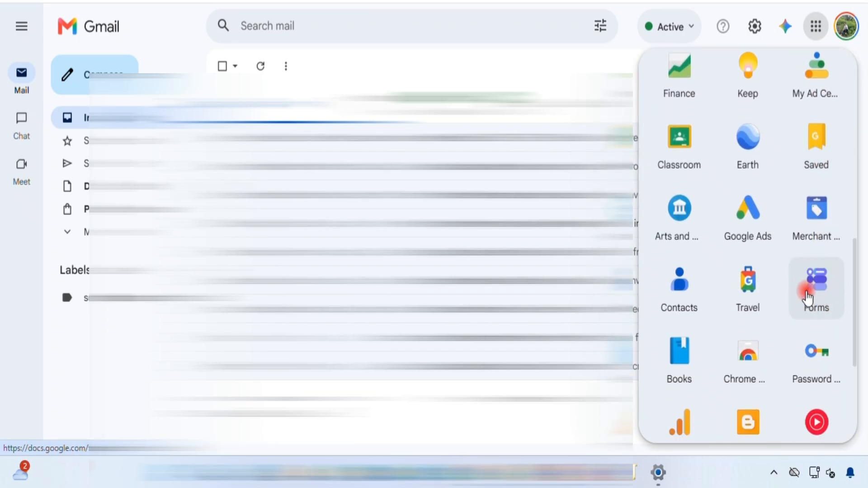
left_click(812, 294)
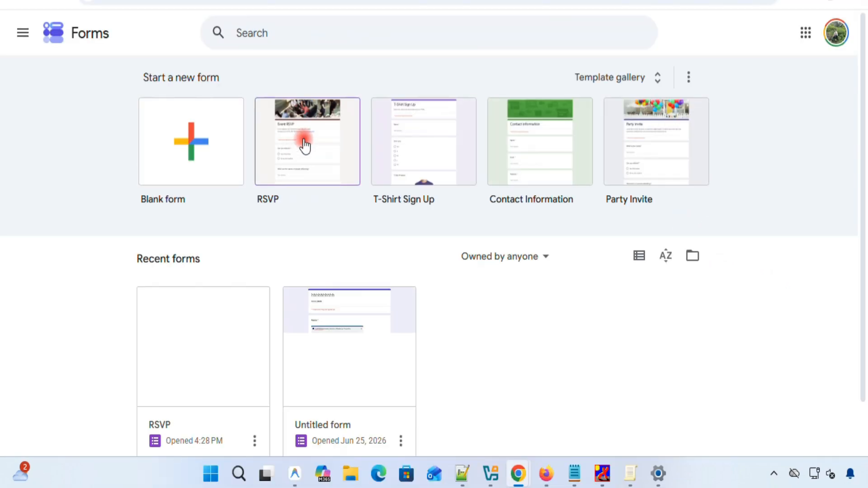
Create a blank form and dismiss the Gemini creation dialog
scroll(362, 211, "down", 1)
scroll(370, 204, "up", 1)
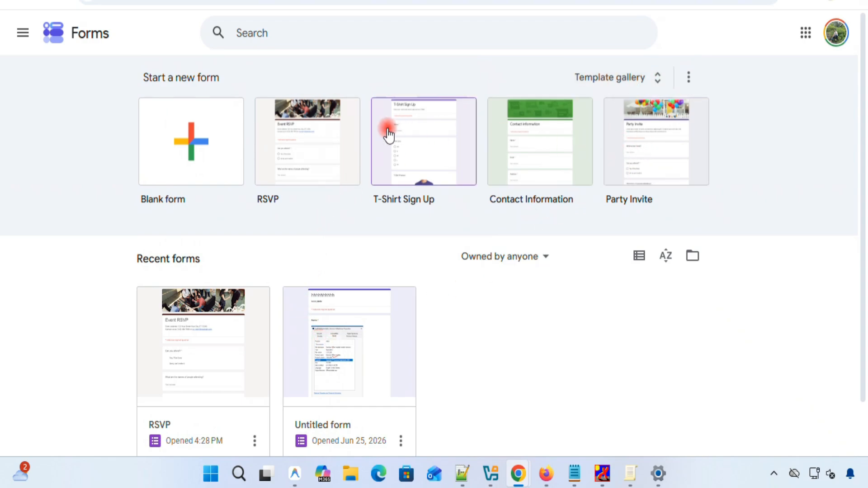
left_click(173, 136)
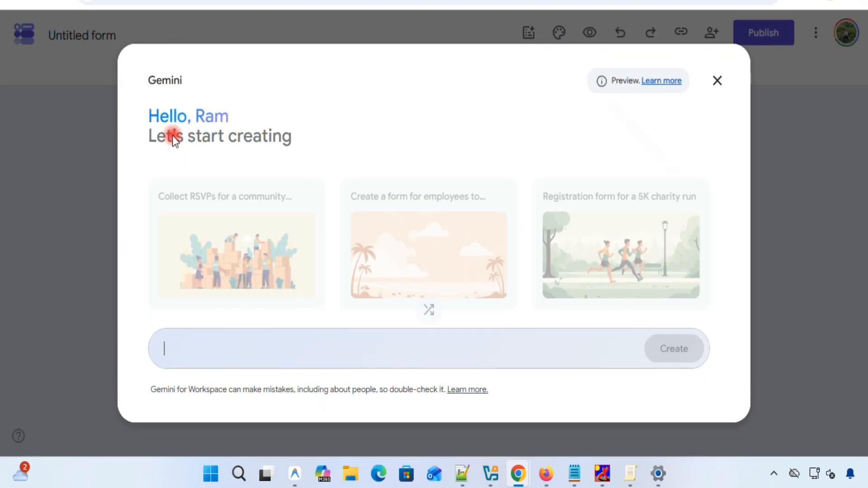
left_click(718, 83)
Title the form "School Test" and make the title bold
left_click_drag(207, 128, 348, 128)
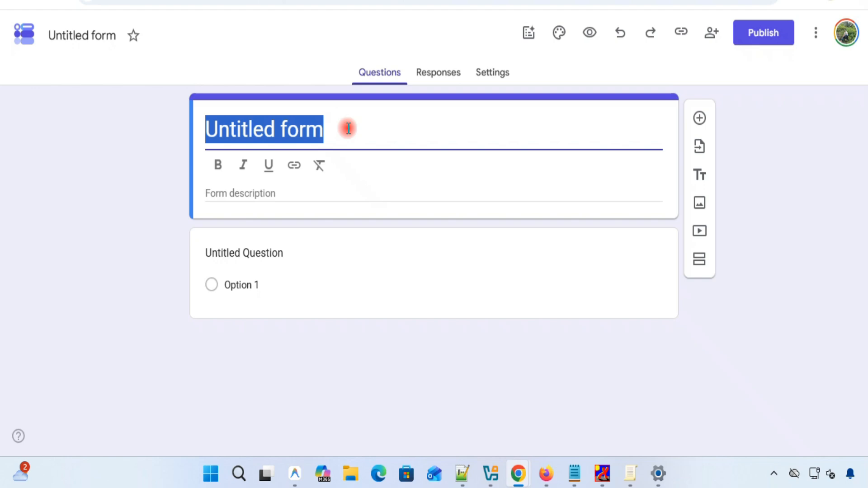
type("School ")
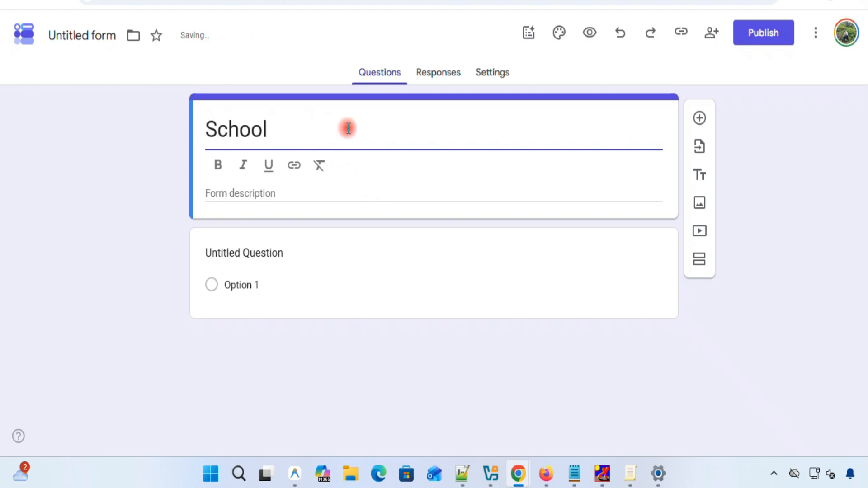
type("Test")
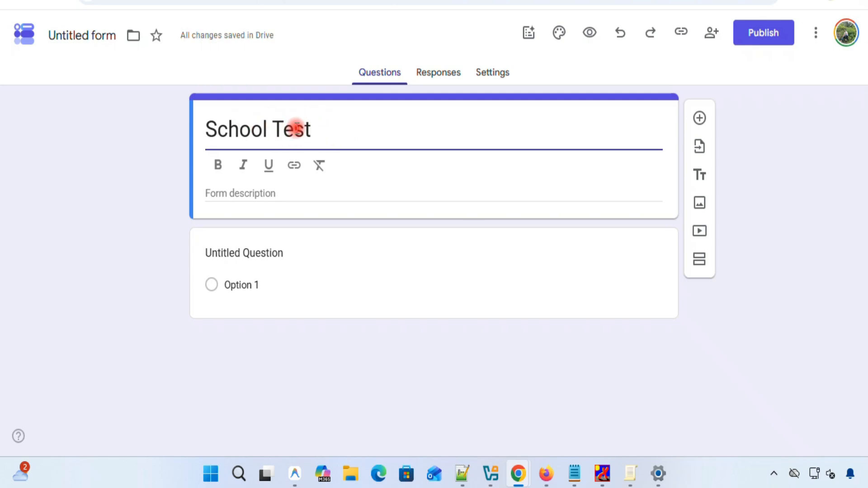
left_click_drag(311, 129, 188, 128)
left_click(226, 168)
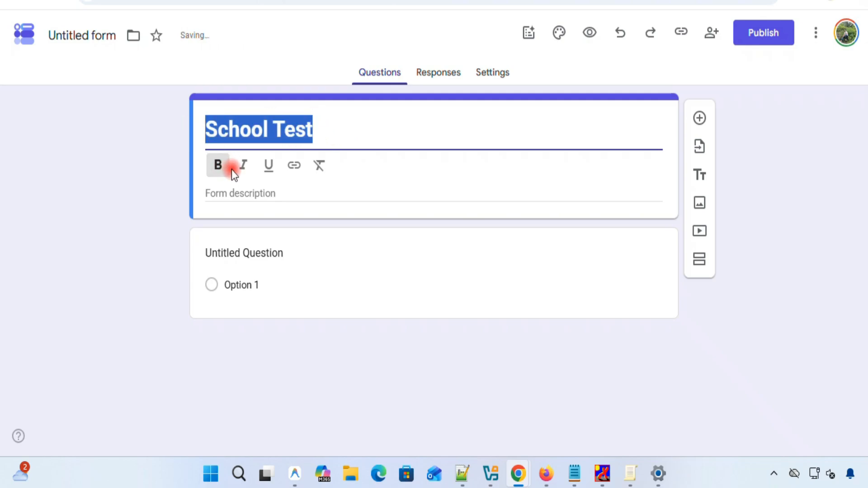
Try to italicize the form title "School Test"
left_click(315, 137)
left_click(204, 125)
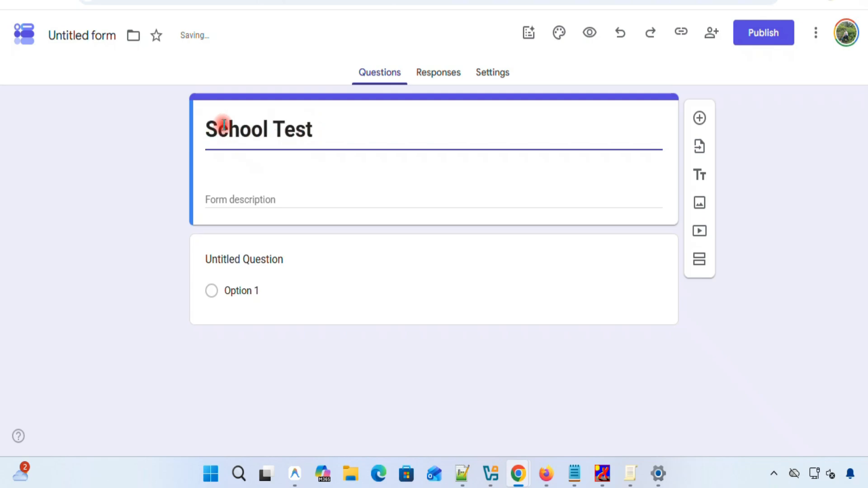
left_click(318, 131)
left_click(243, 165)
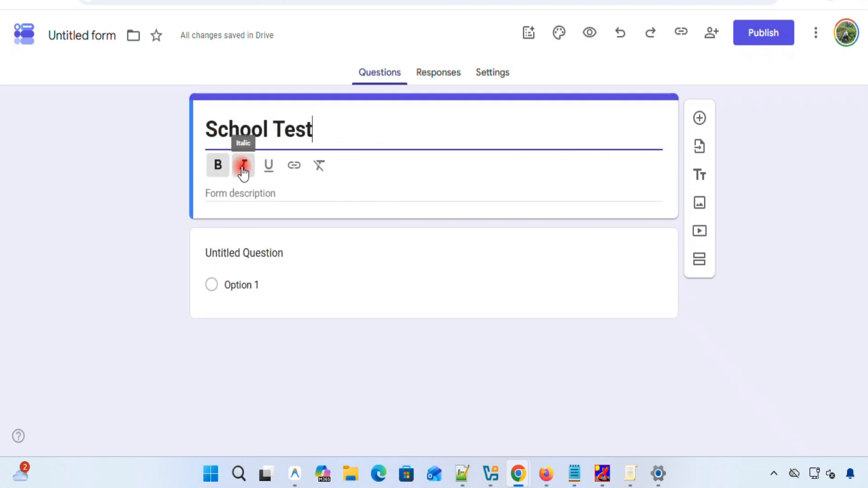
Underline the whole form title
left_click_drag(319, 128, 207, 126)
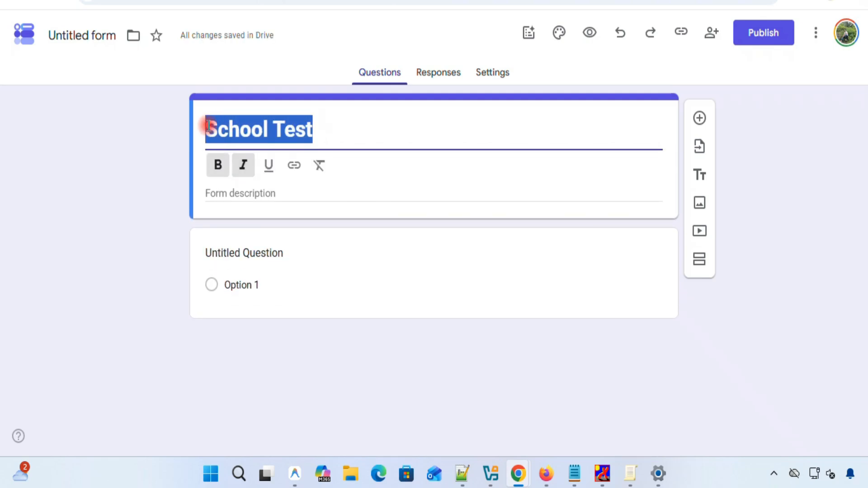
left_click(269, 165)
left_click(358, 127)
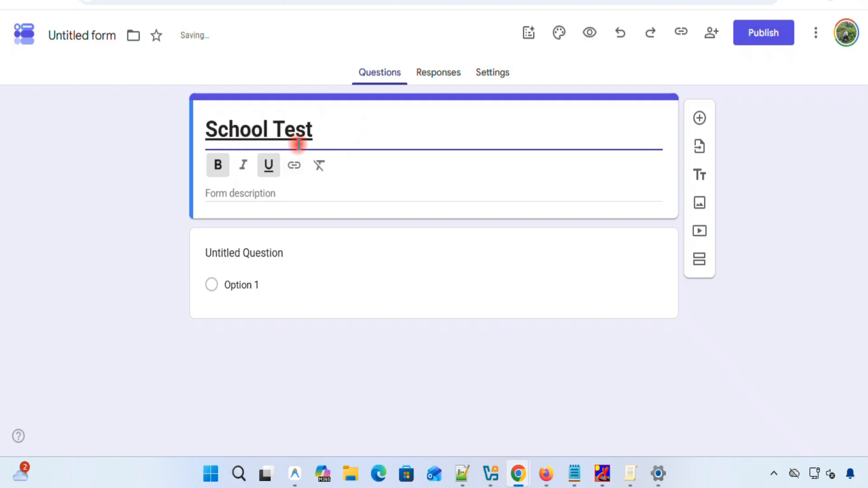
Italicize the whole form title
left_click_drag(314, 131, 207, 117)
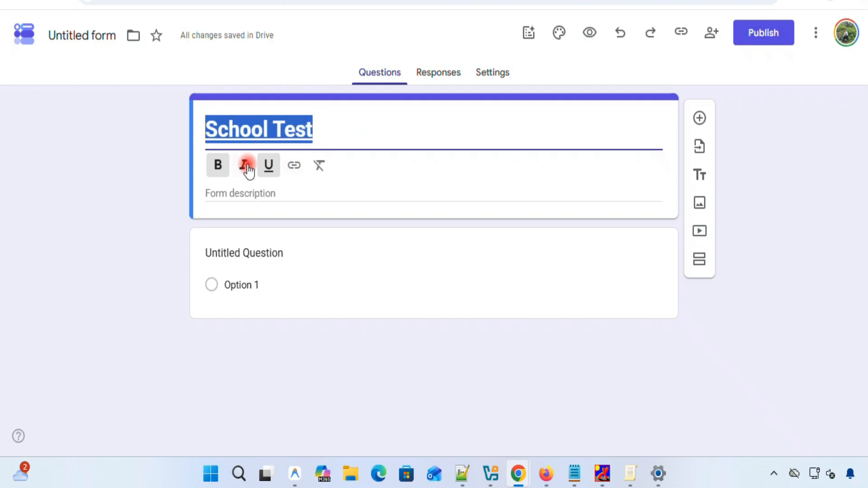
left_click(244, 165)
left_click(298, 132)
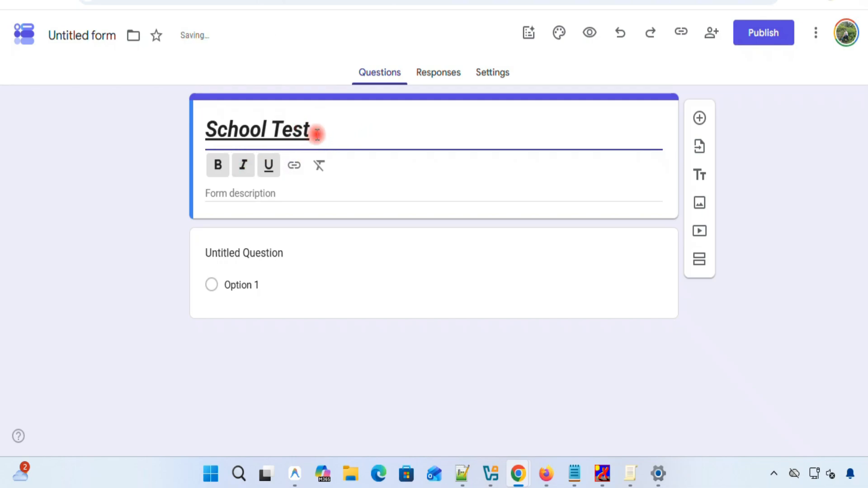
Remove the underline from the form title
left_click_drag(315, 131, 208, 128)
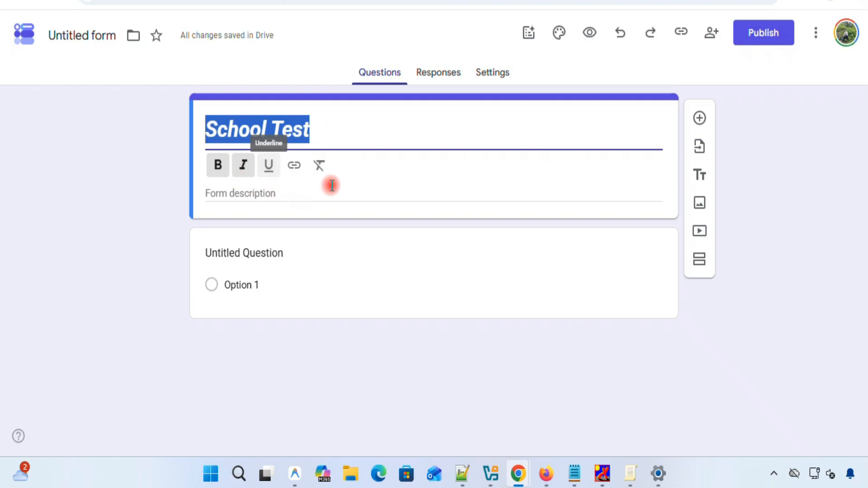
left_click(345, 136)
left_click_drag(333, 128, 207, 128)
Enter "This For 2nd Class Test Paper" as the form description
left_click(273, 193)
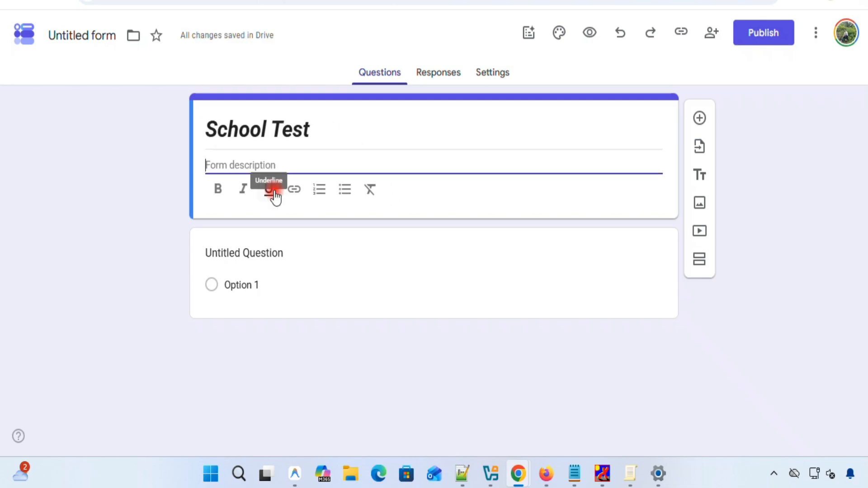
type("This")
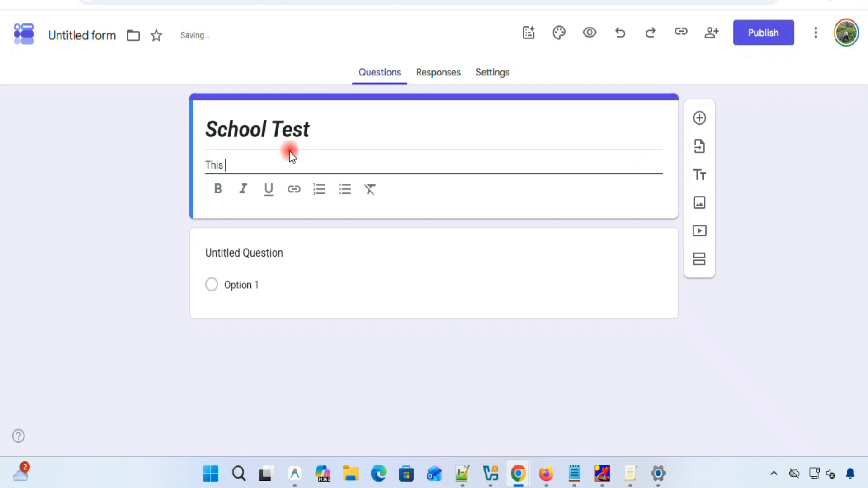
type(" For 2nd Class Test Paper")
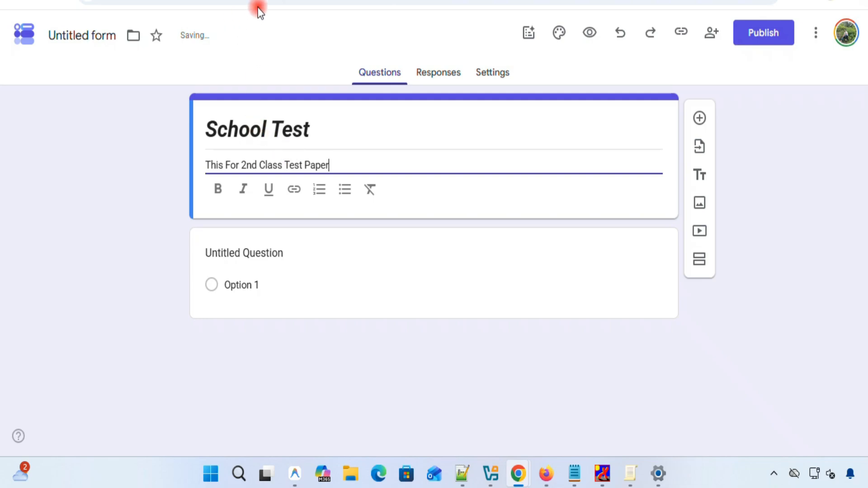
Apply bold to the form description and remove it again
left_click_drag(400, 161, 176, 158)
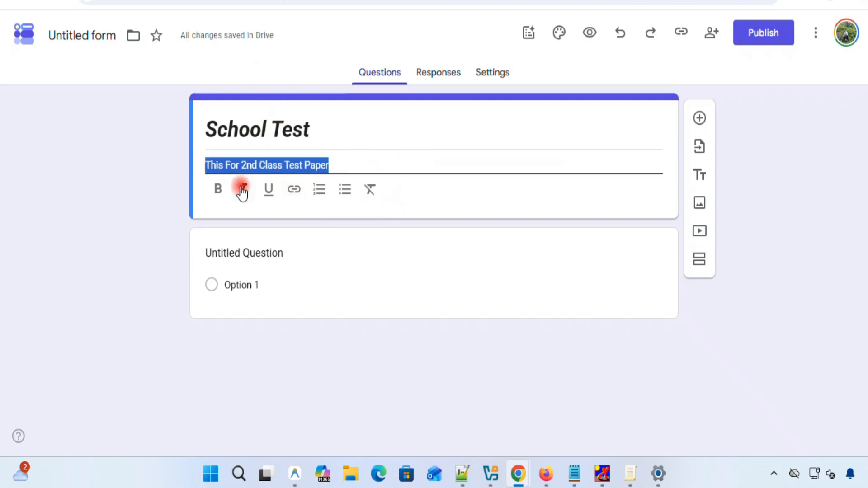
left_click(218, 191)
left_click(218, 191)
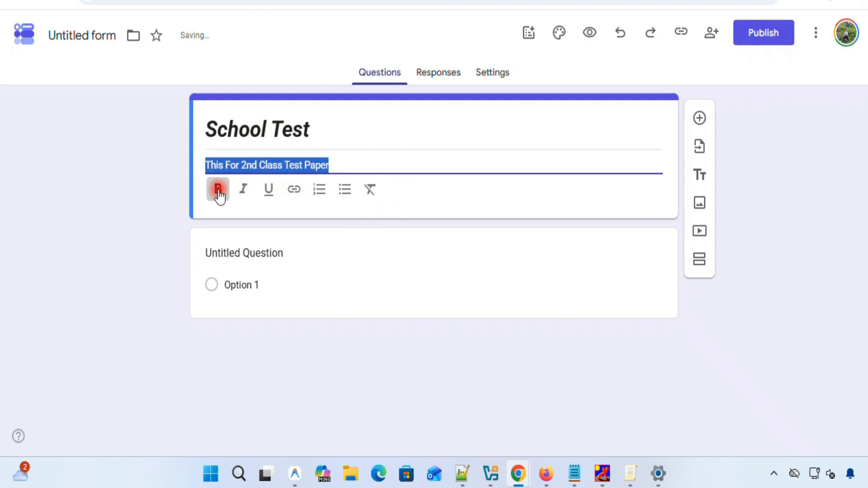
left_click(344, 164)
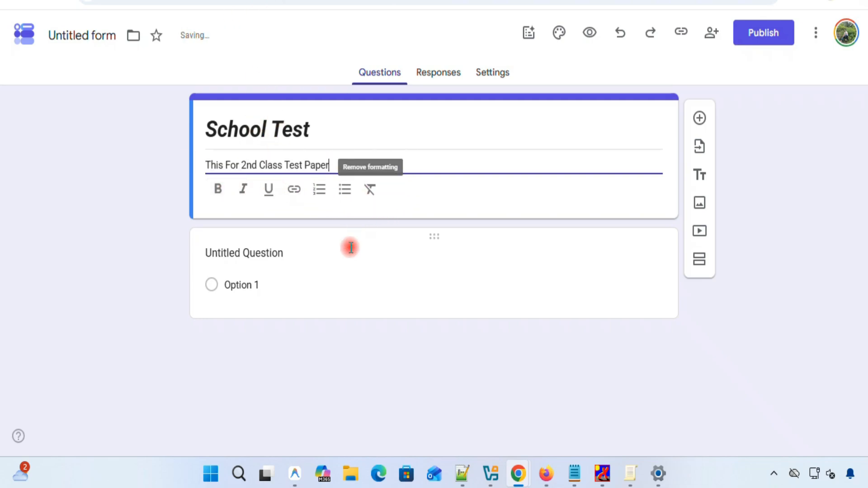
Try bulleted and numbered list formats on the form description and settle on the bulleted list
left_click(342, 195)
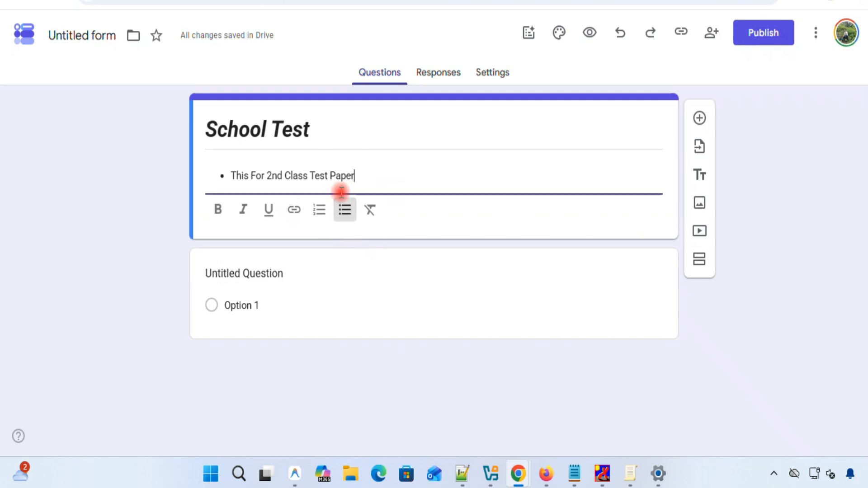
left_click_drag(232, 176, 356, 177)
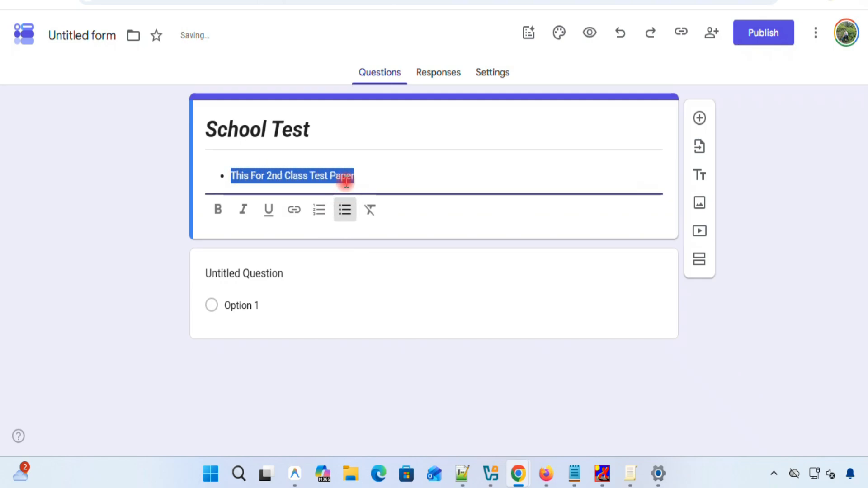
left_click(321, 211)
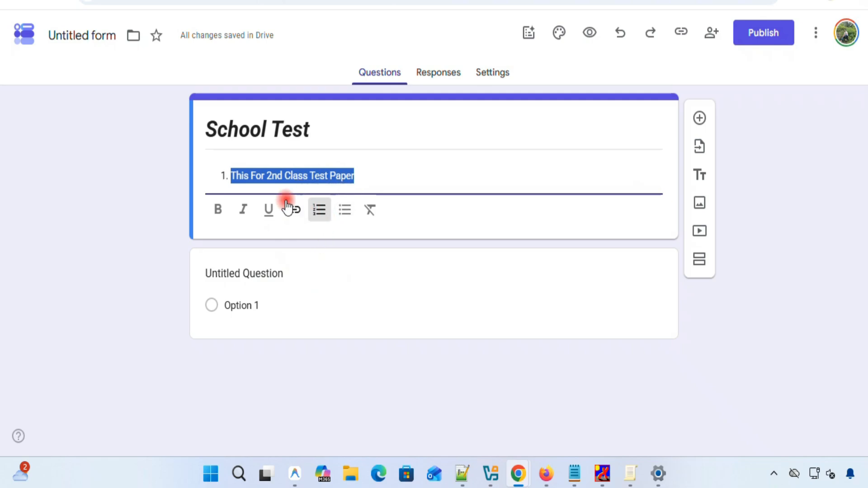
left_click_drag(238, 183, 303, 175)
left_click(348, 210)
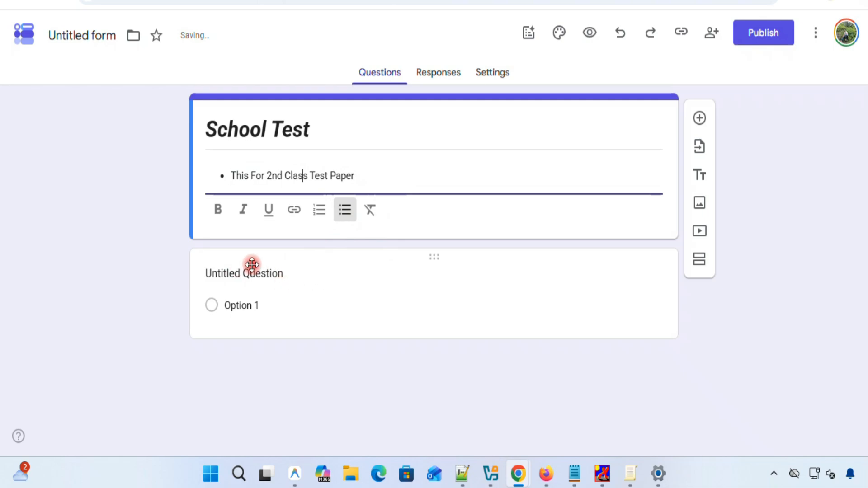
Replace the first question's placeholder text with "Name" and make it bold
left_click(208, 273)
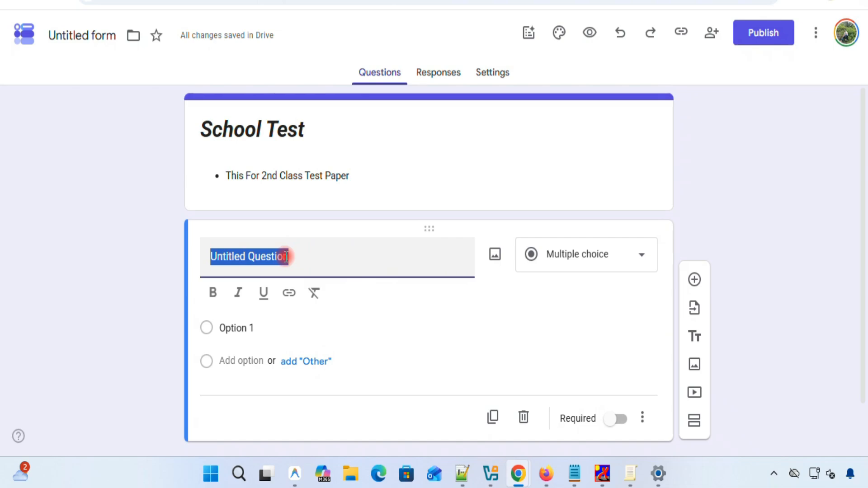
type("Name")
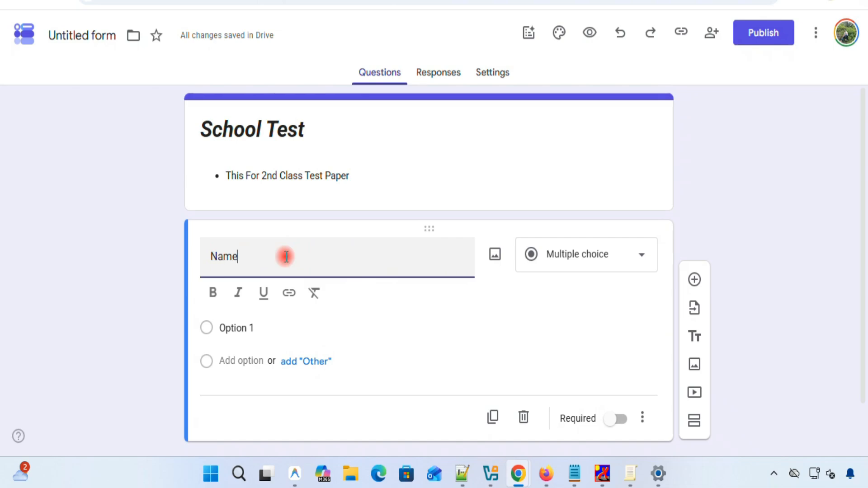
left_click(213, 293)
left_click_drag(244, 256, 200, 251)
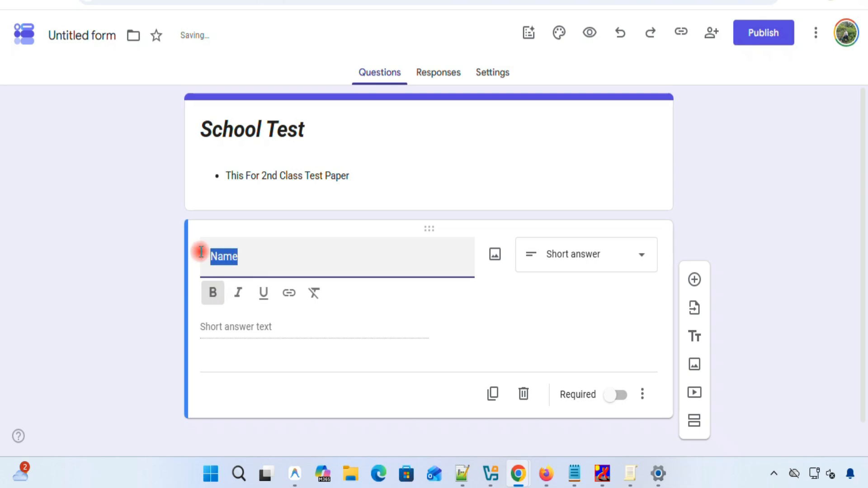
left_click(211, 294)
left_click(257, 257)
left_click_drag(258, 257, 195, 266)
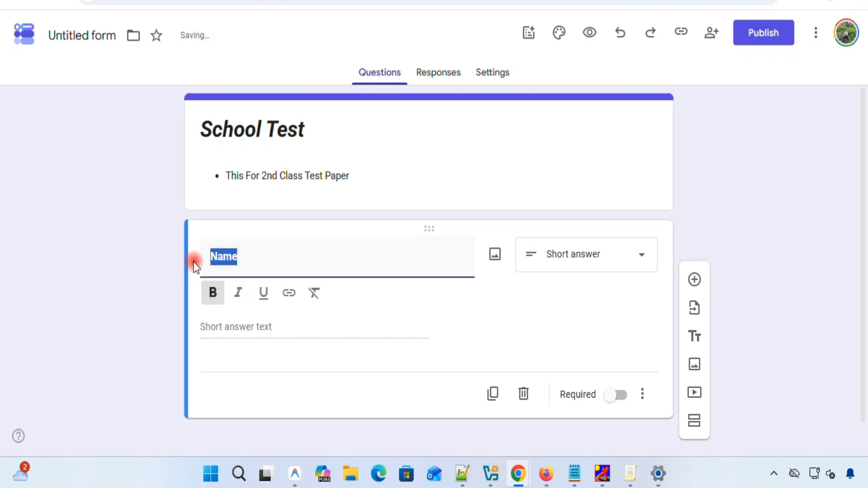
Keep the "Name" question as a short answer and make it required
left_click(396, 315)
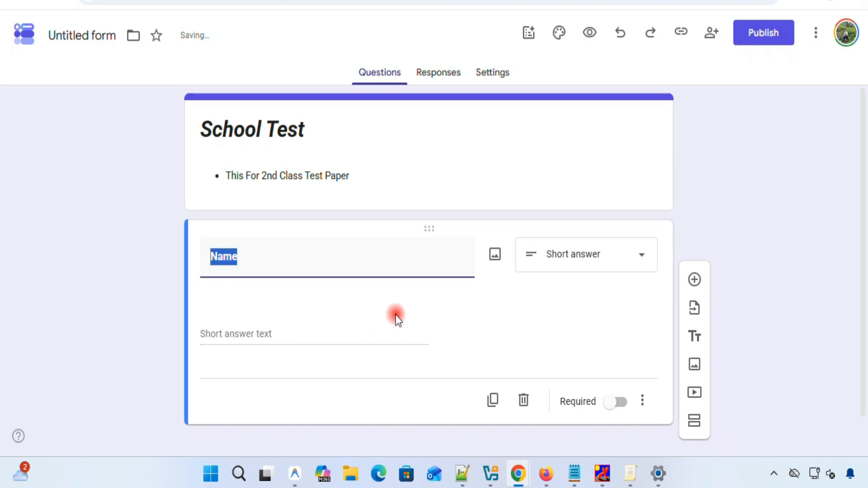
left_click(580, 266)
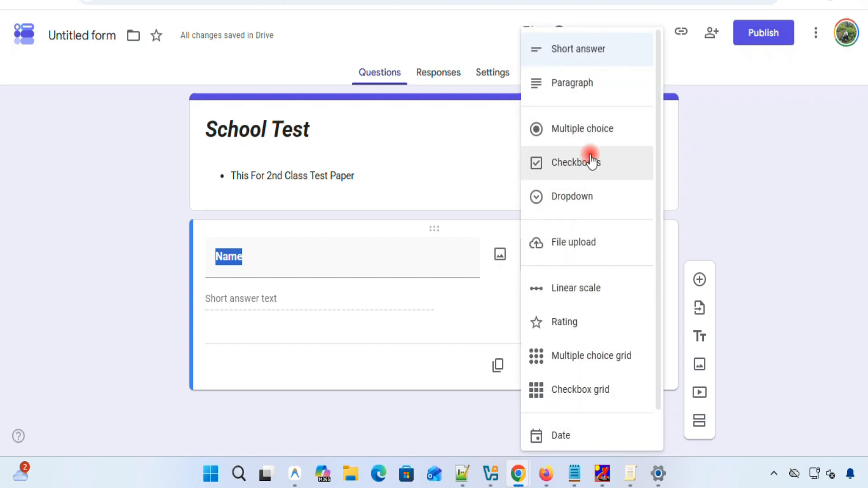
left_click(591, 51)
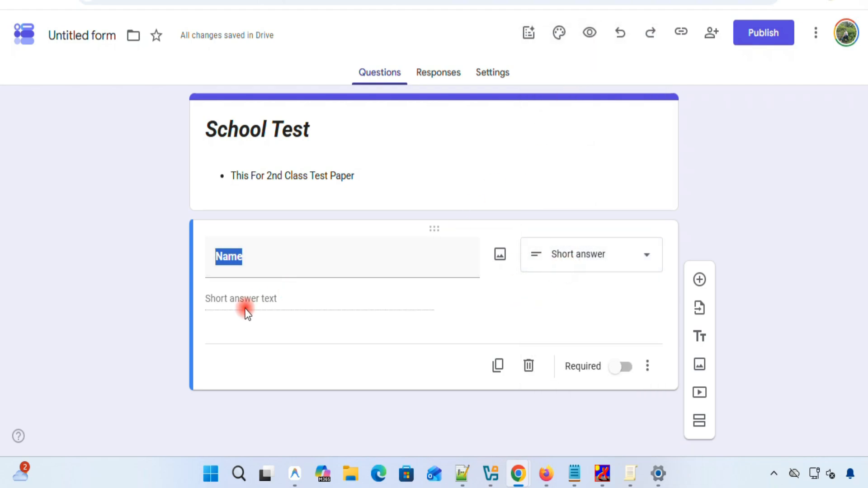
left_click(626, 367)
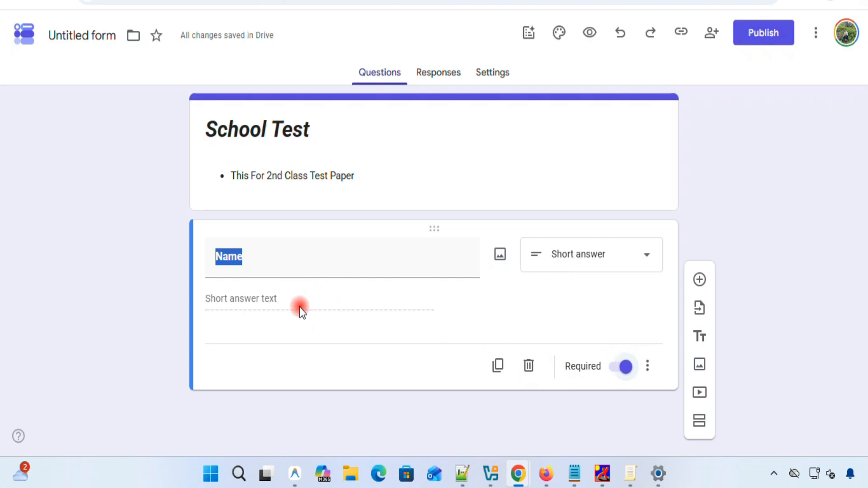
left_click(294, 338)
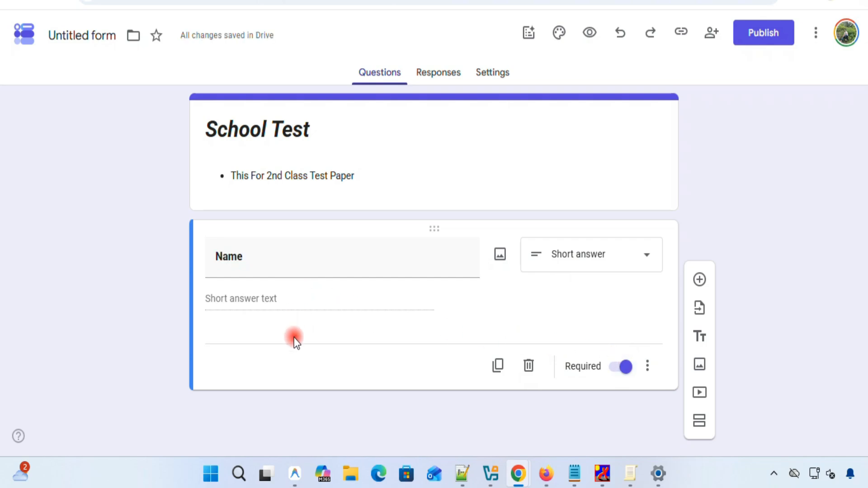
Add a required short-answer question titled "Last Name" with the title in bold
left_click(700, 281)
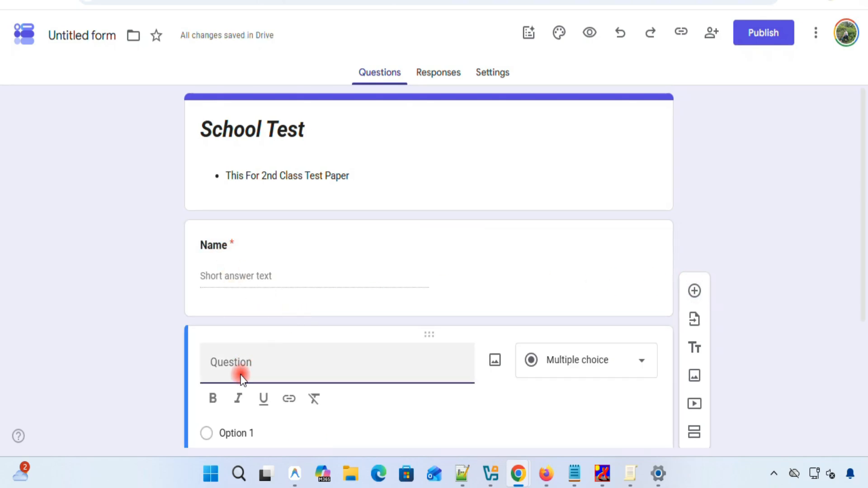
type("Last Name")
left_click_drag(271, 374, 208, 362)
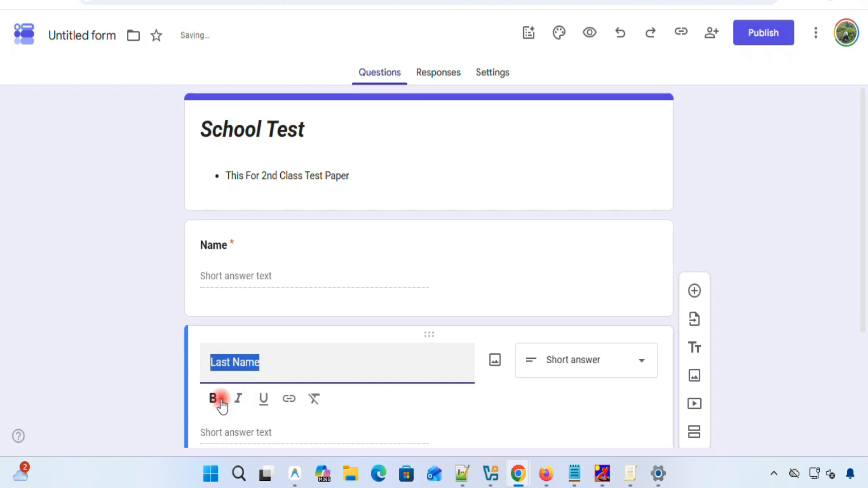
left_click(221, 401)
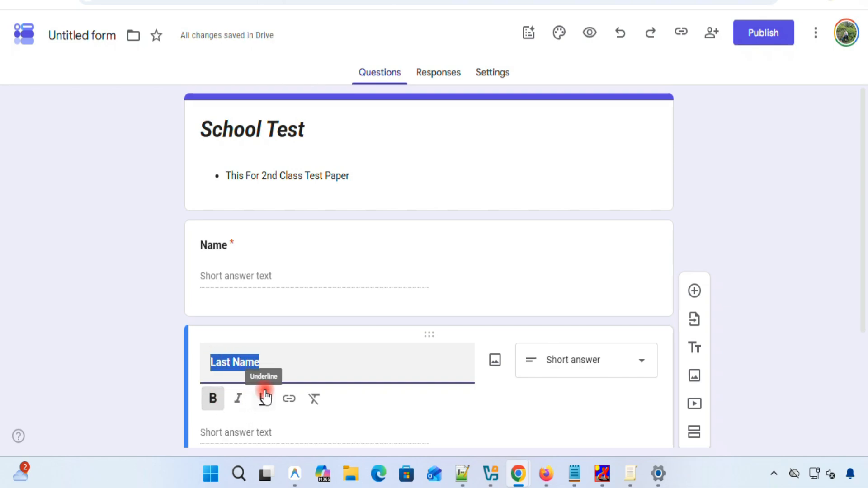
left_click(273, 366)
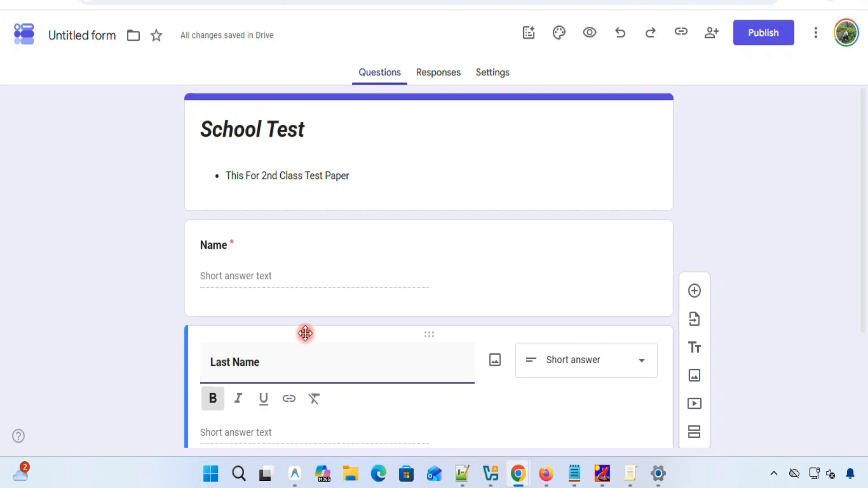
scroll(306, 334, "down", 1)
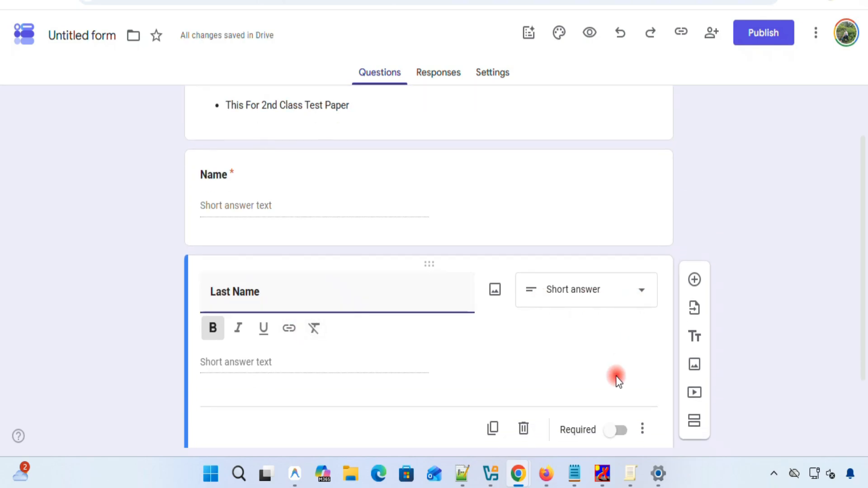
left_click(626, 430)
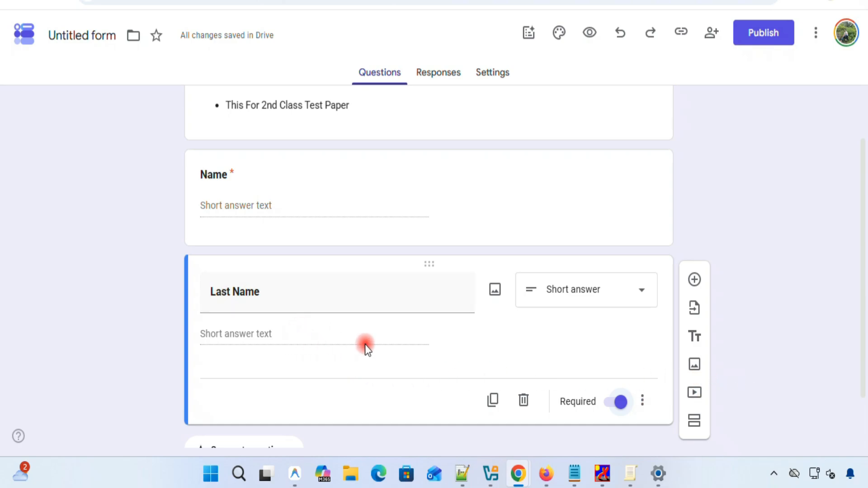
Add a required short-answer question titled "Email ID" with the title in bold
left_click(695, 280)
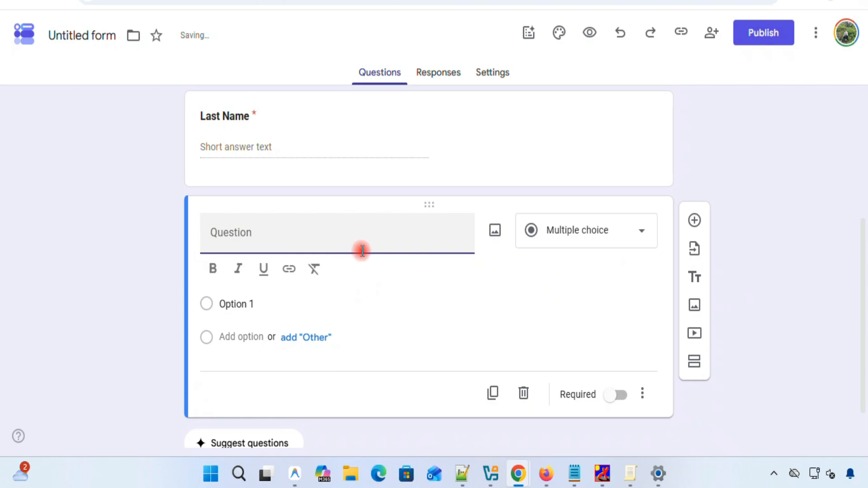
type("Email ID")
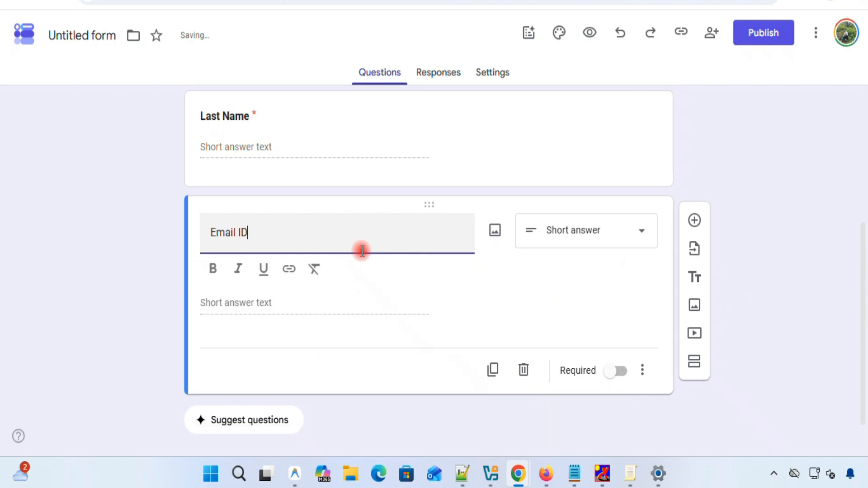
left_click(585, 242)
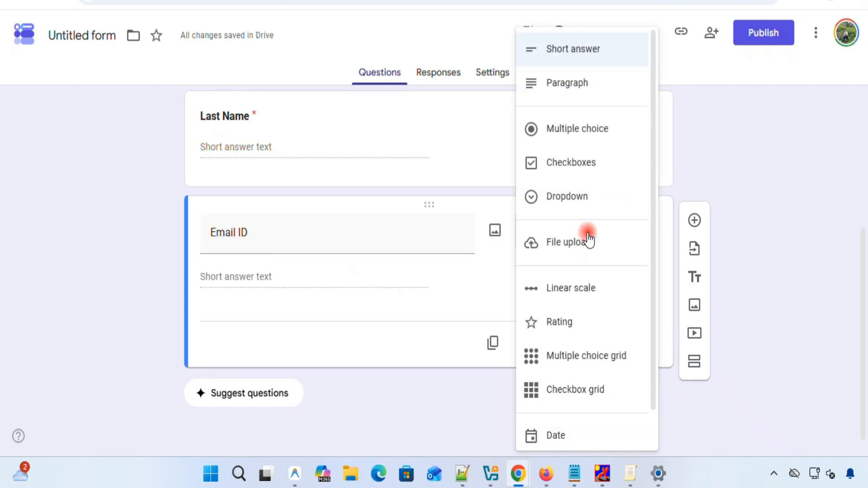
left_click(573, 51)
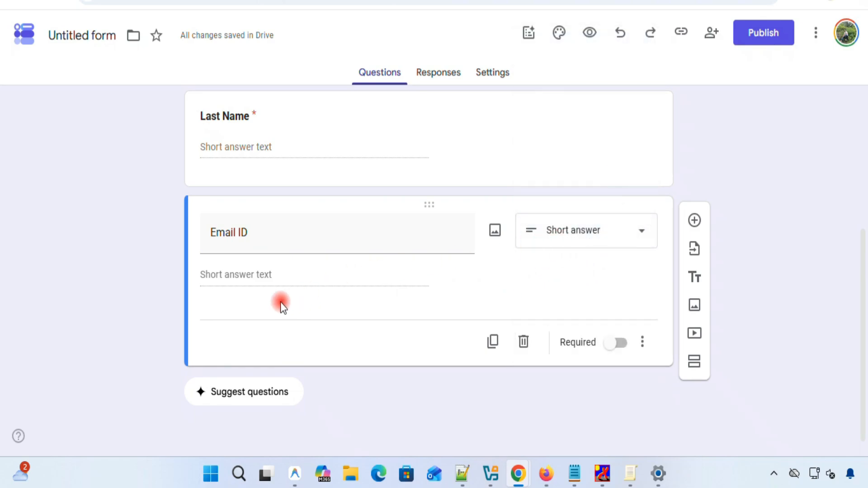
left_click(619, 343)
scroll(525, 274, "up", 5)
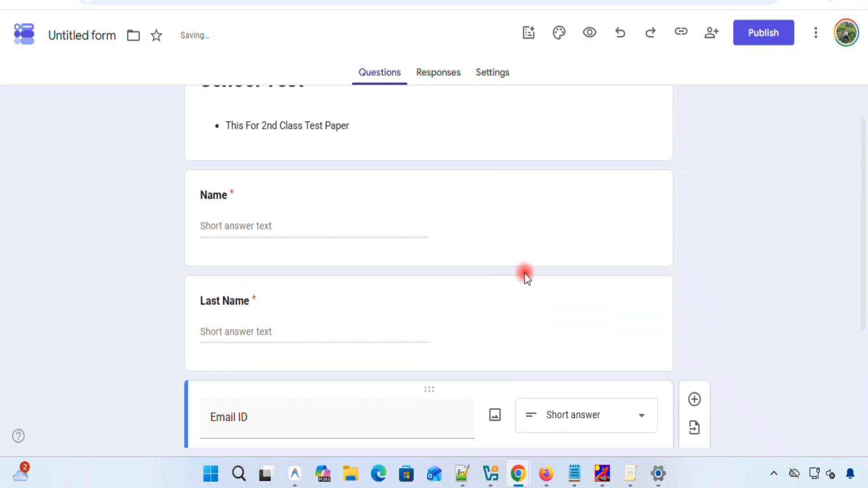
scroll(217, 276, "down", 2)
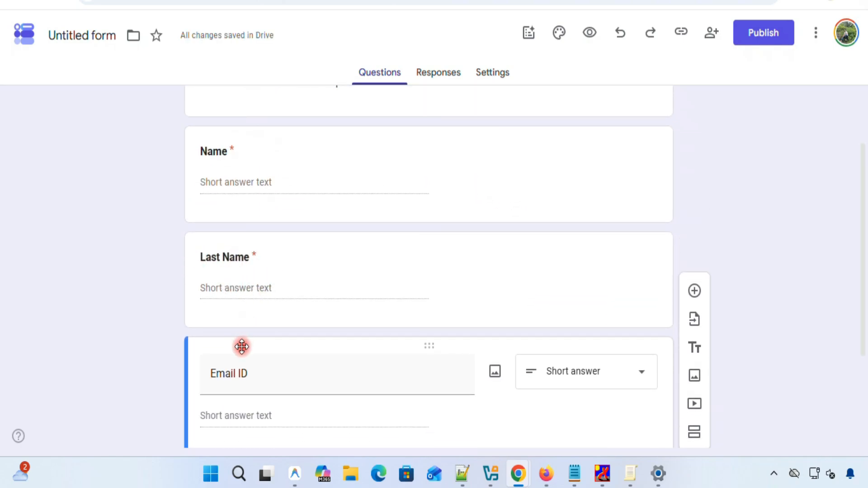
scroll(267, 294, "down", 3)
scroll(424, 213, "up", 5)
scroll(425, 213, "down", 2)
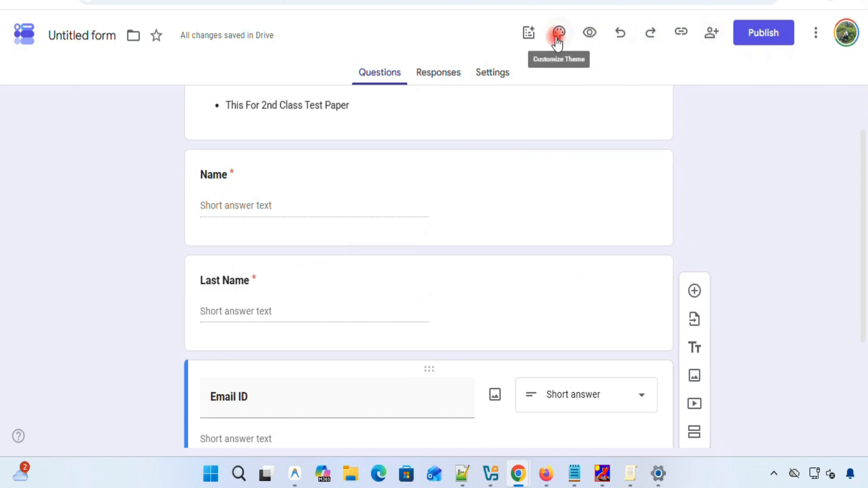
Open the form's theme settings, try the red, indigo and purple theme colors, and settle on the light blue one
left_click(553, 45)
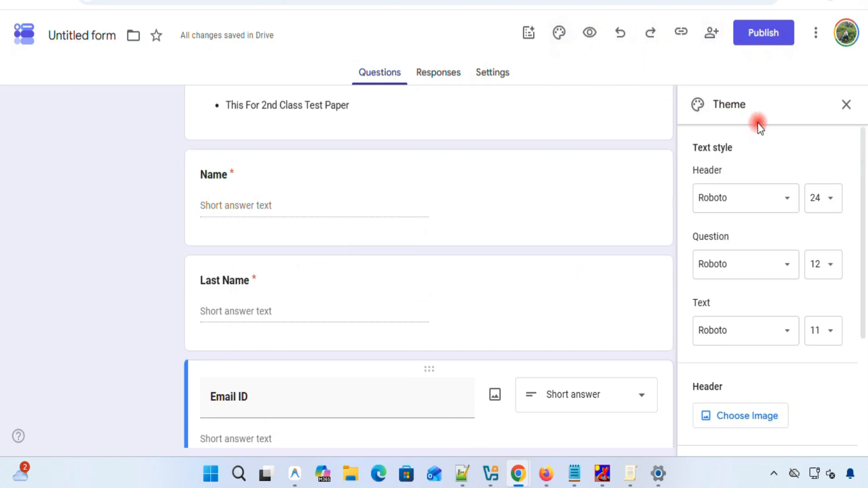
scroll(764, 303, "down", 3)
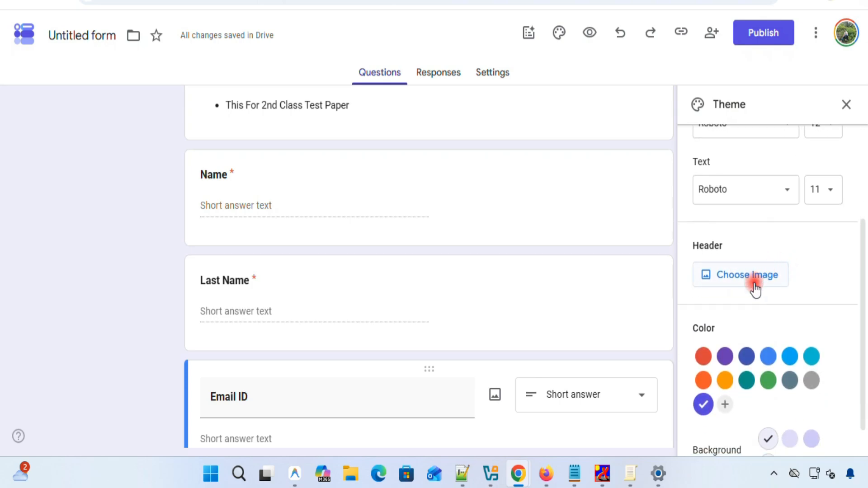
left_click(703, 358)
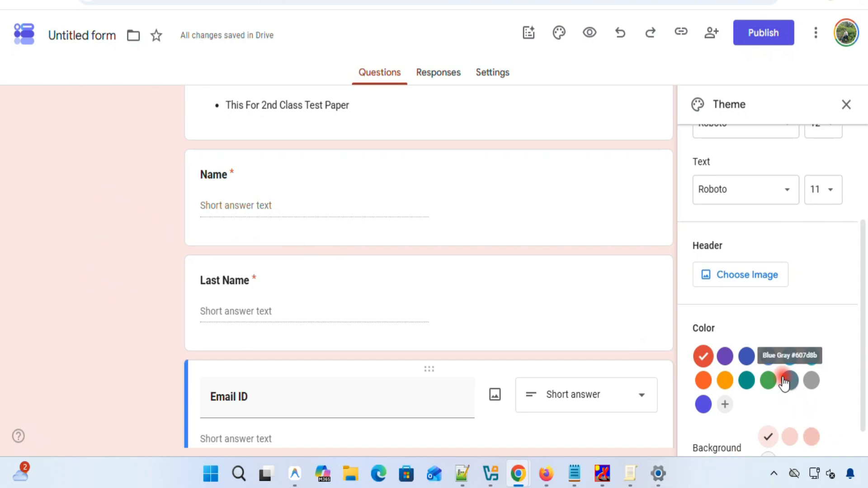
left_click(749, 360)
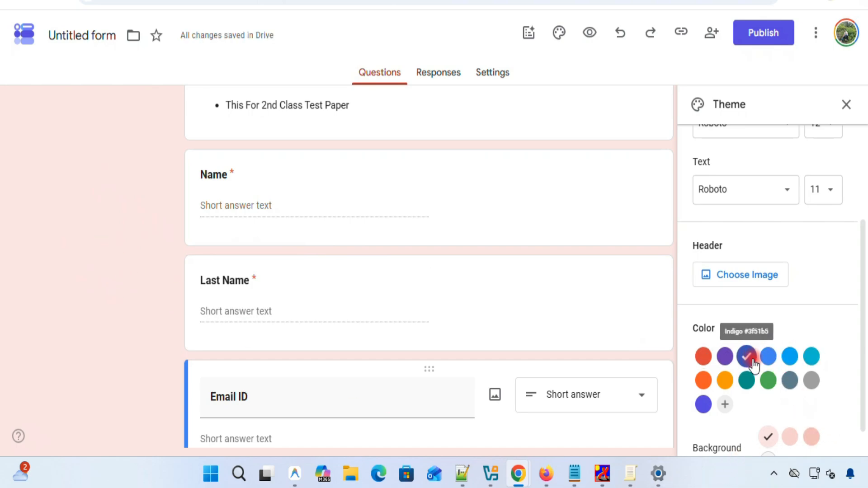
left_click(713, 356)
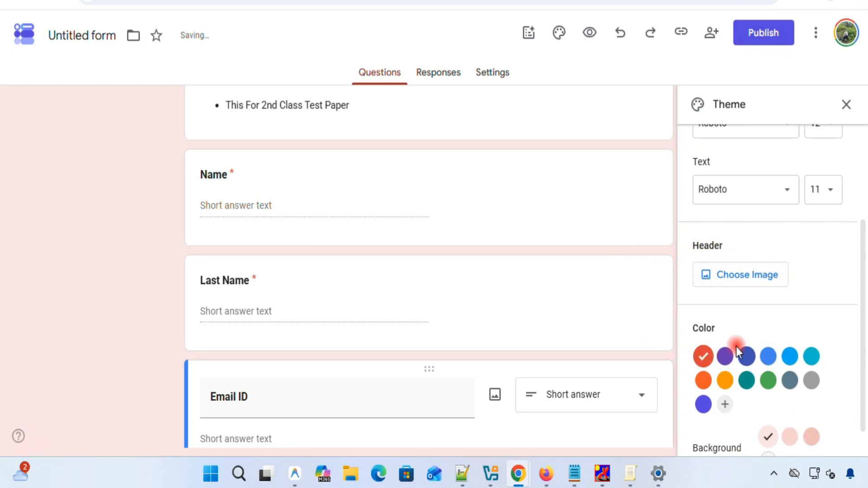
left_click(725, 356)
left_click(790, 356)
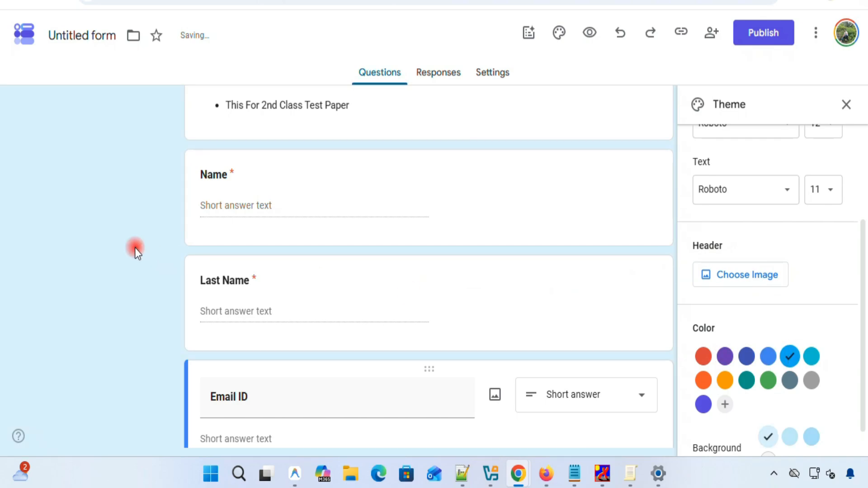
Open the header image selection and look through the Upload and Photos sources, selecting one of the photos
left_click(771, 276)
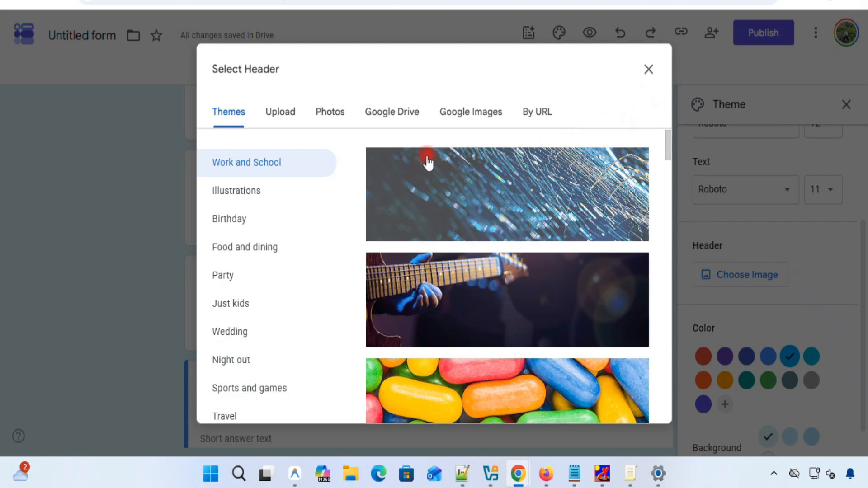
left_click(281, 114)
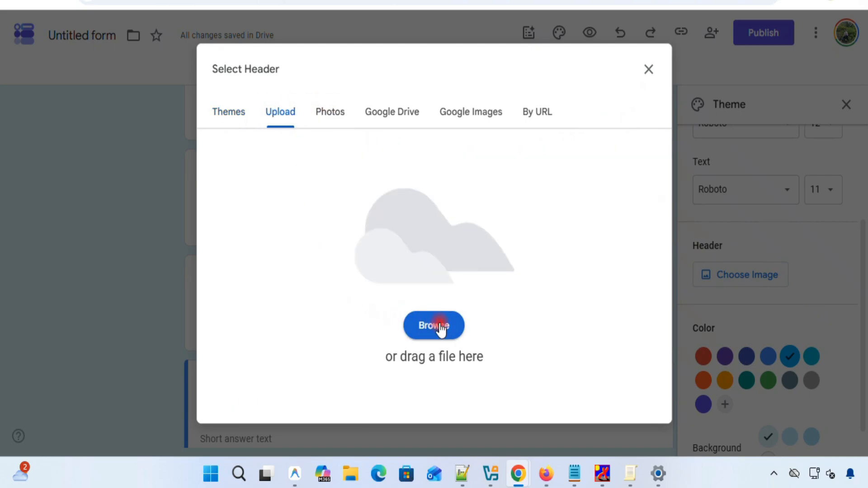
left_click(333, 118)
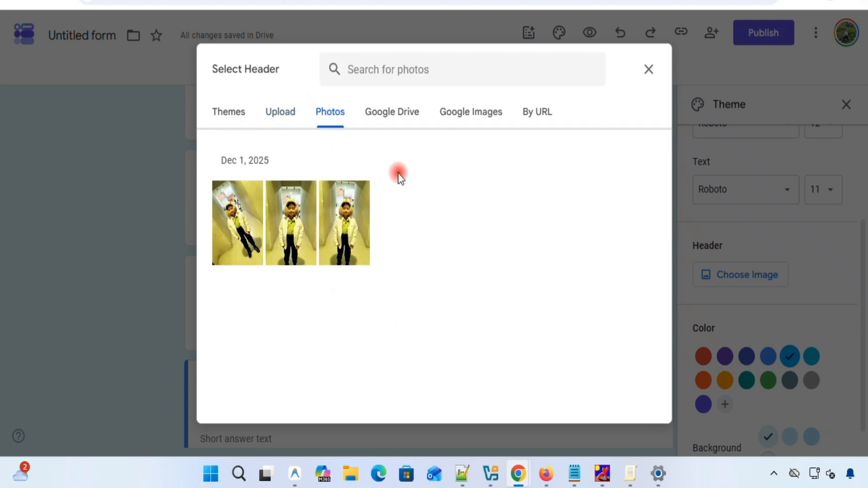
left_click(319, 228)
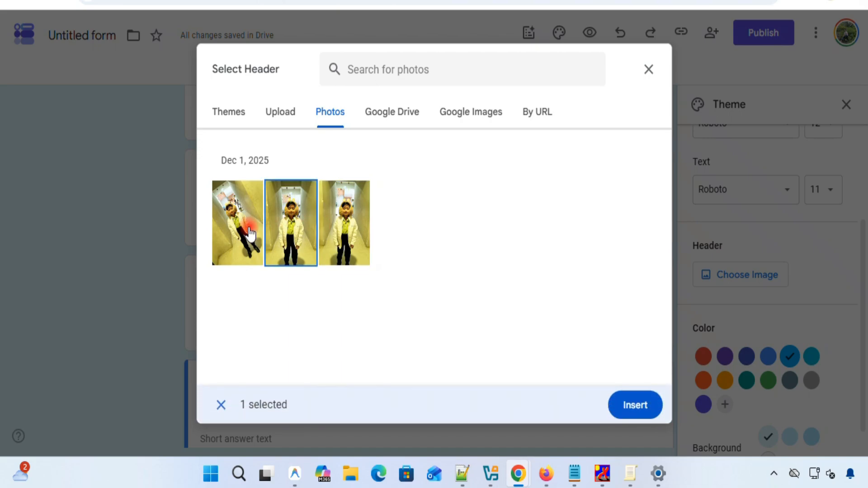
Insert the dark microphone picture from the Work and School themes as the form's header image
left_click(216, 117)
scroll(587, 273, "down", 12)
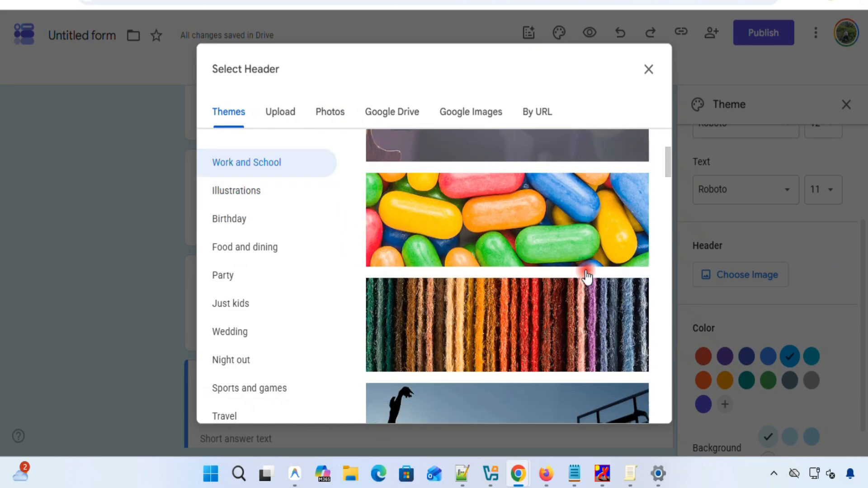
scroll(584, 273, "up", 2)
scroll(452, 276, "down", 20)
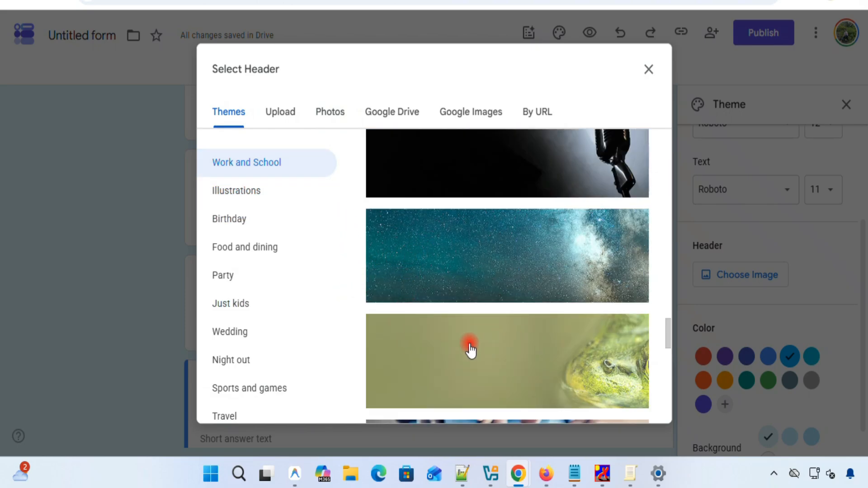
scroll(470, 350, "up", 3)
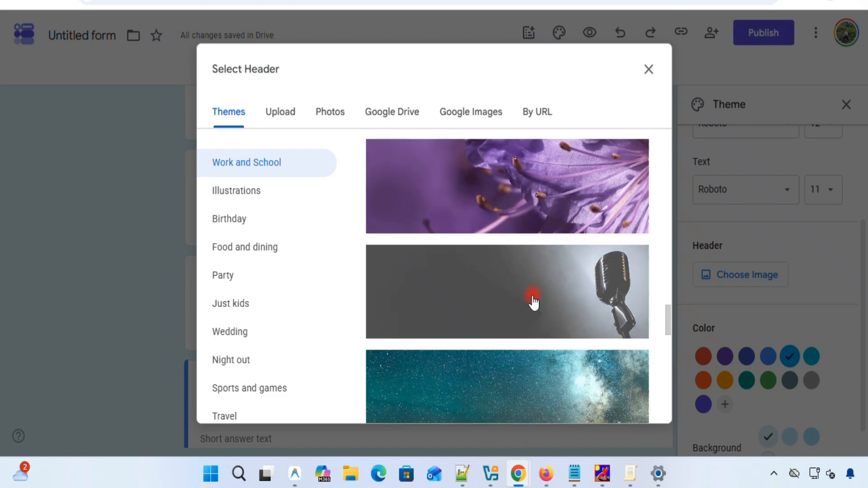
left_click(534, 301)
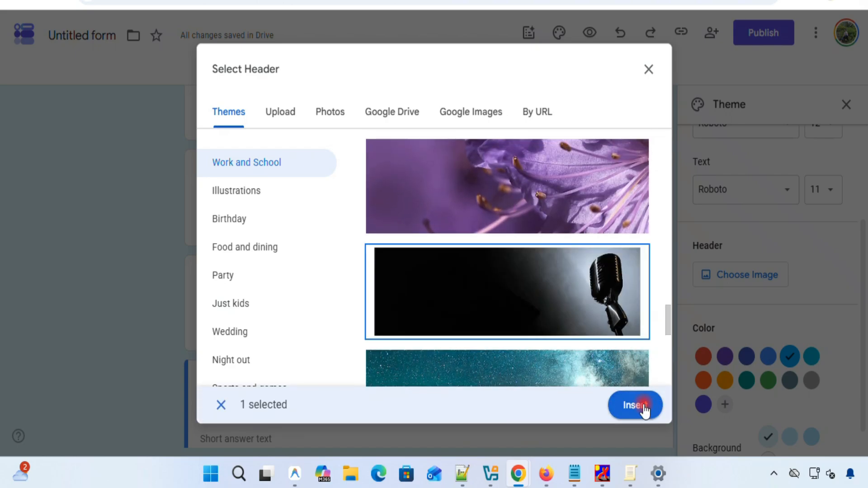
left_click(637, 405)
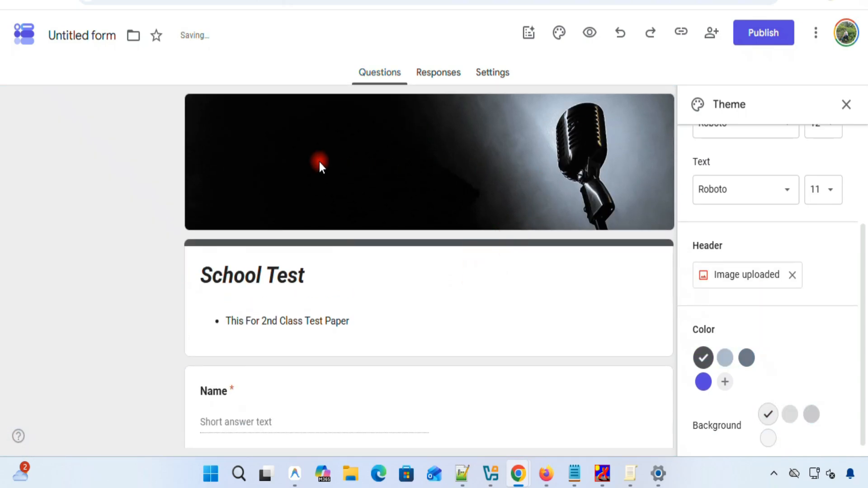
left_click(594, 159)
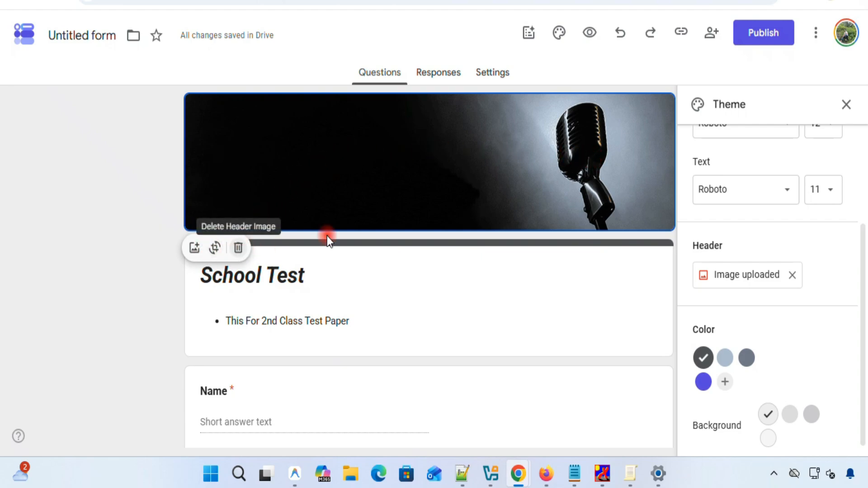
left_click(593, 295)
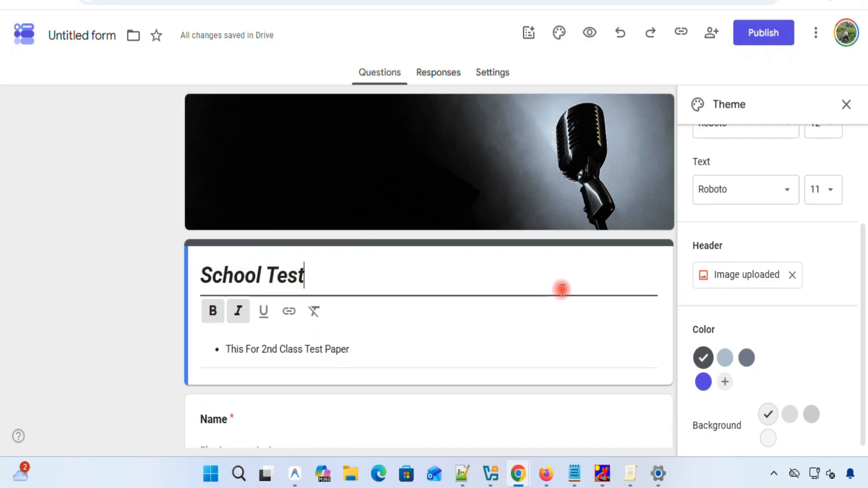
Look over the form from header to questions, view its publishing options, and dismiss them without publishing
left_click(105, 270)
scroll(501, 299, "down", 7)
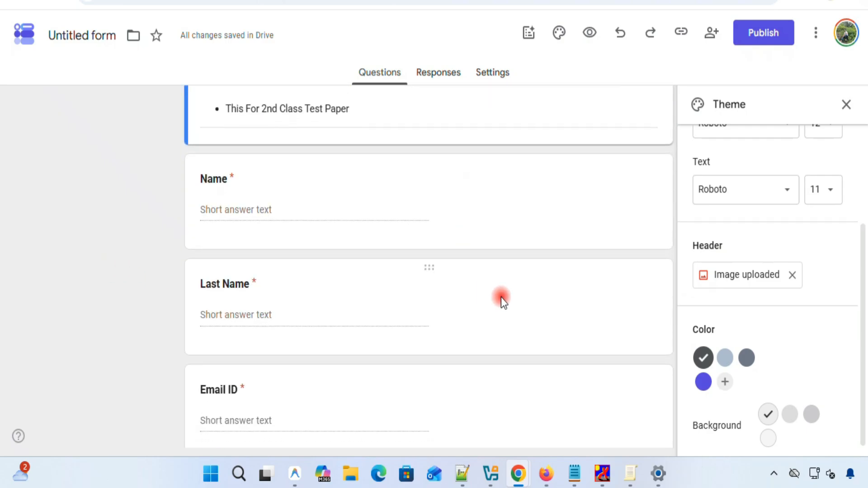
scroll(500, 299, "up", 7)
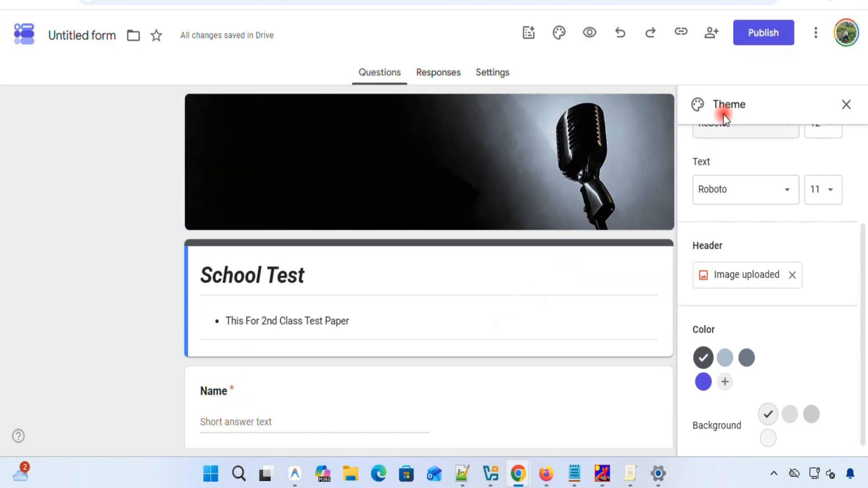
left_click(763, 38)
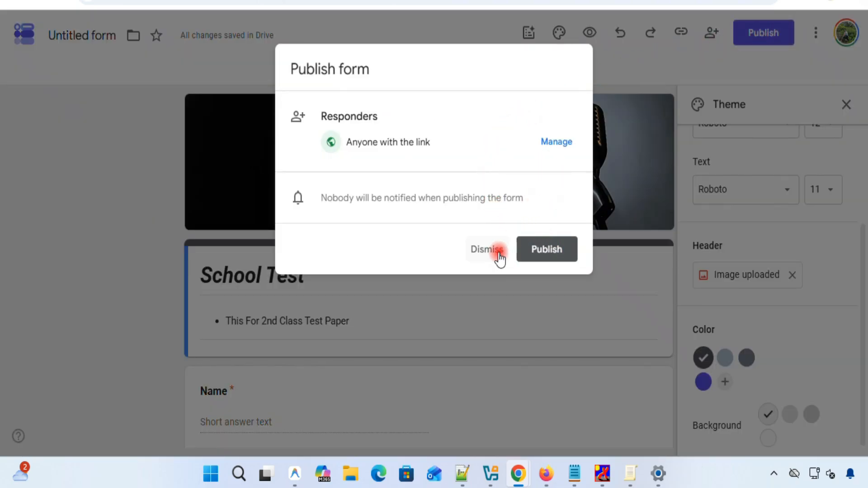
left_click(499, 253)
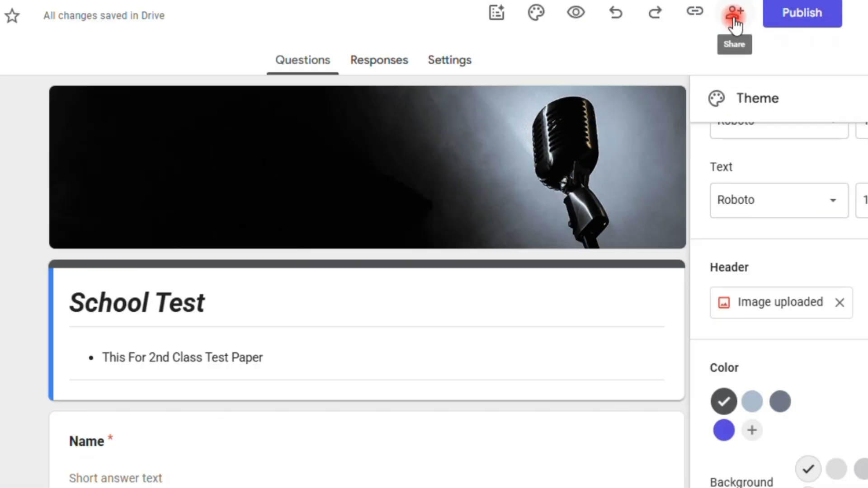
Change the form's general access for the editor view to Anyone with the link in the sharing settings
left_click(735, 21)
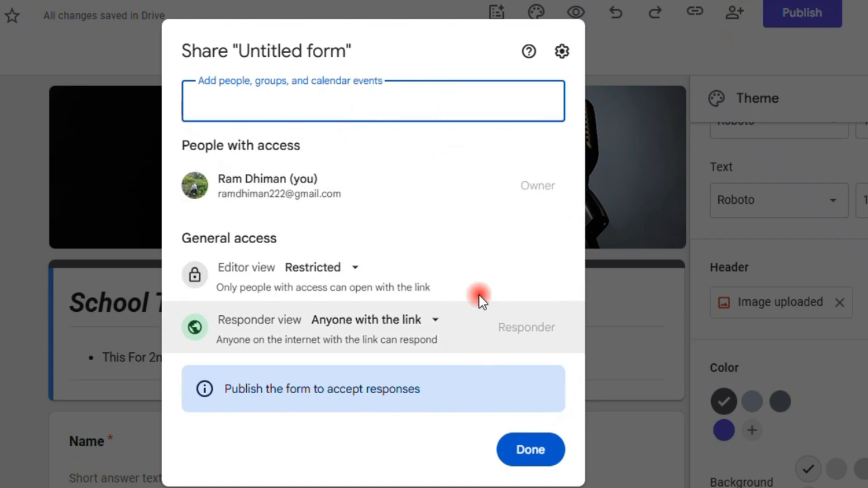
left_click(355, 270)
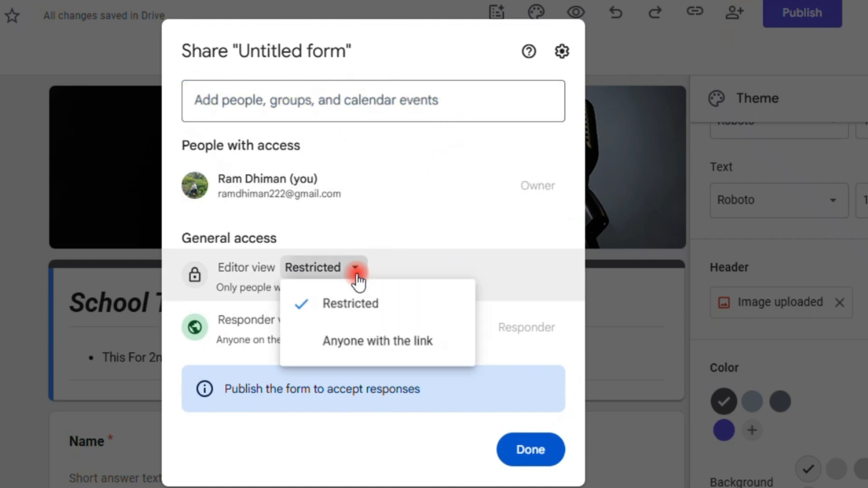
left_click(357, 349)
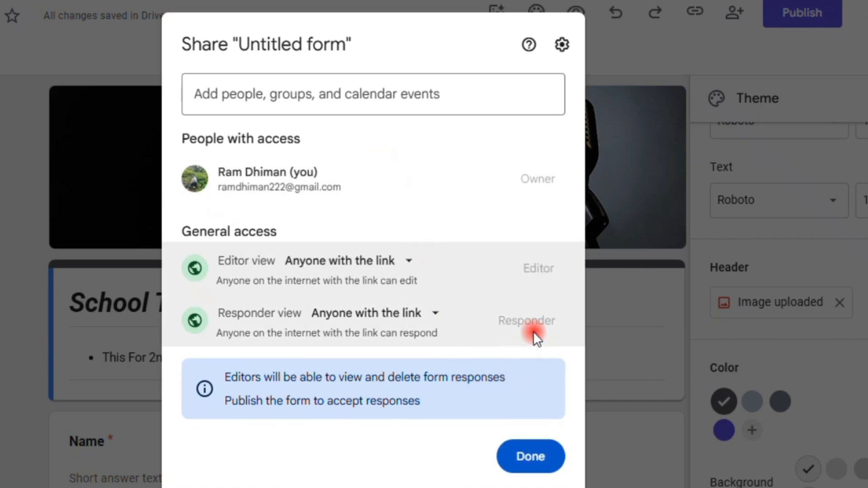
left_click(527, 457)
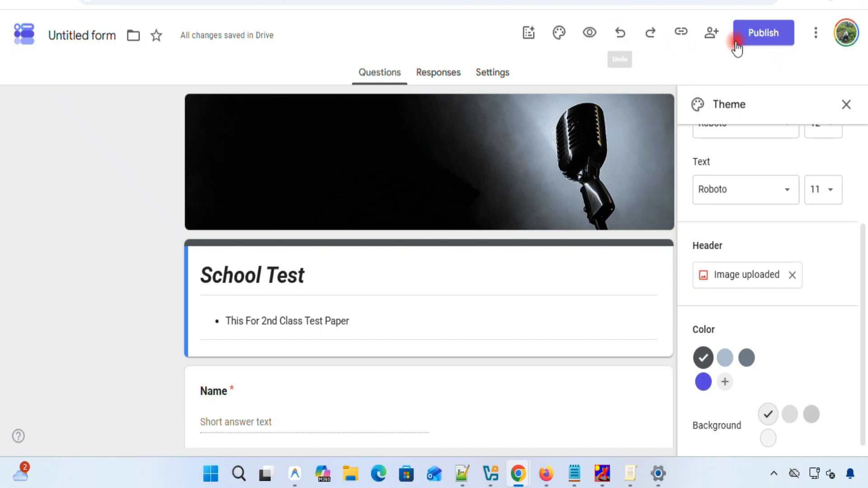
View the responder management and its field for adding people from the publishing options, and dismiss both without publishing
left_click(761, 49)
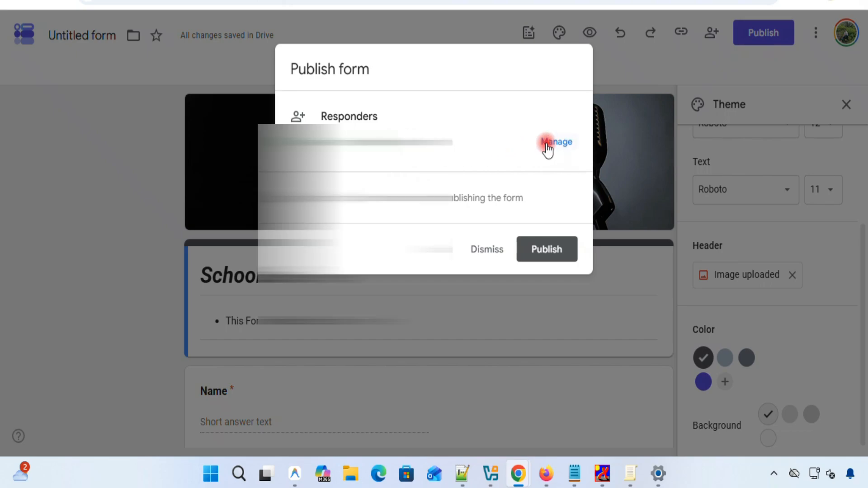
left_click(547, 144)
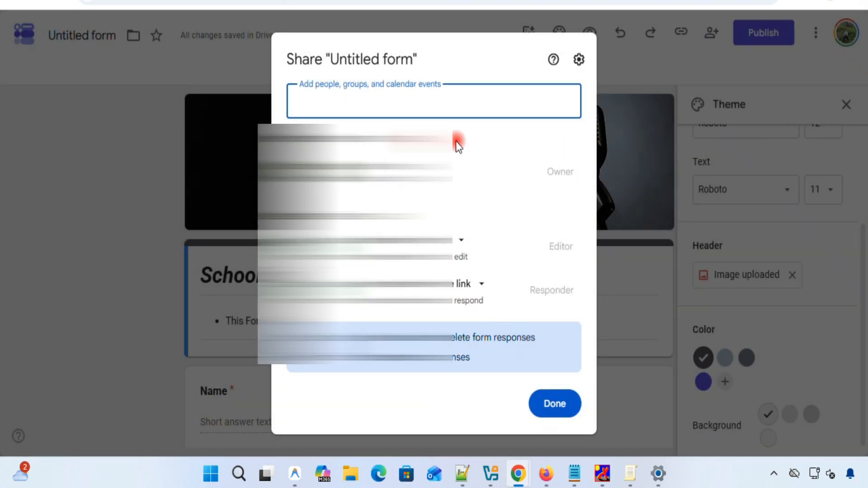
left_click(427, 104)
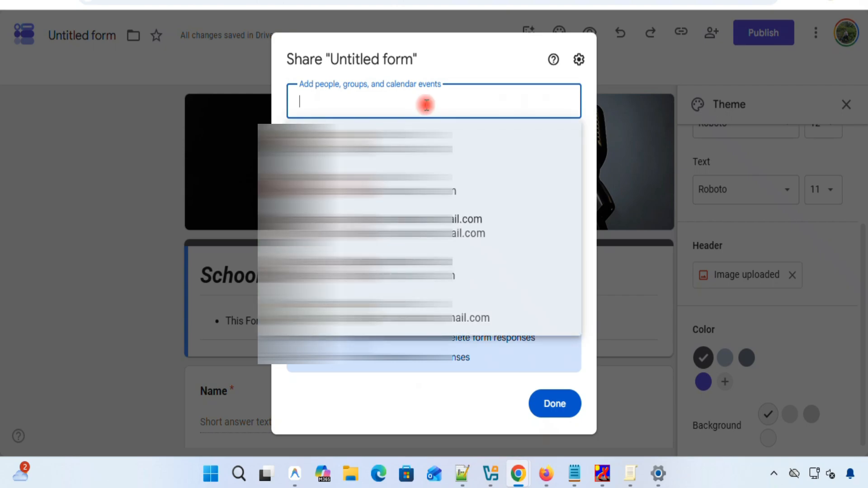
left_click(619, 69)
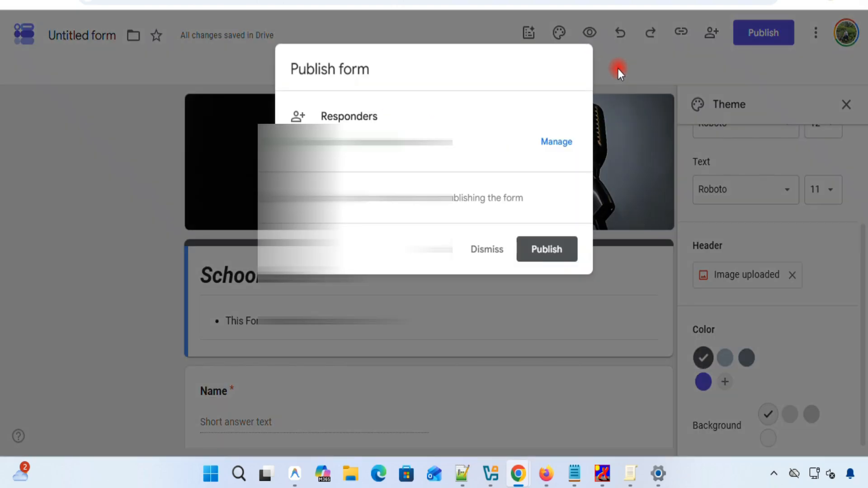
left_click(491, 251)
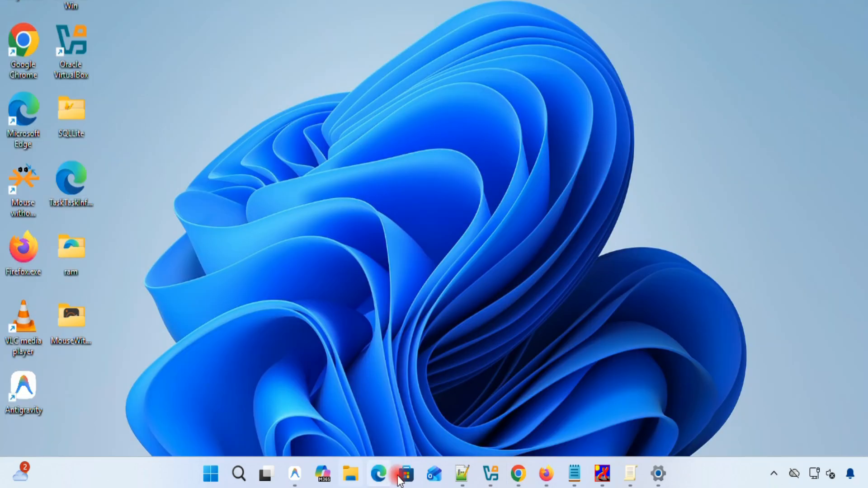